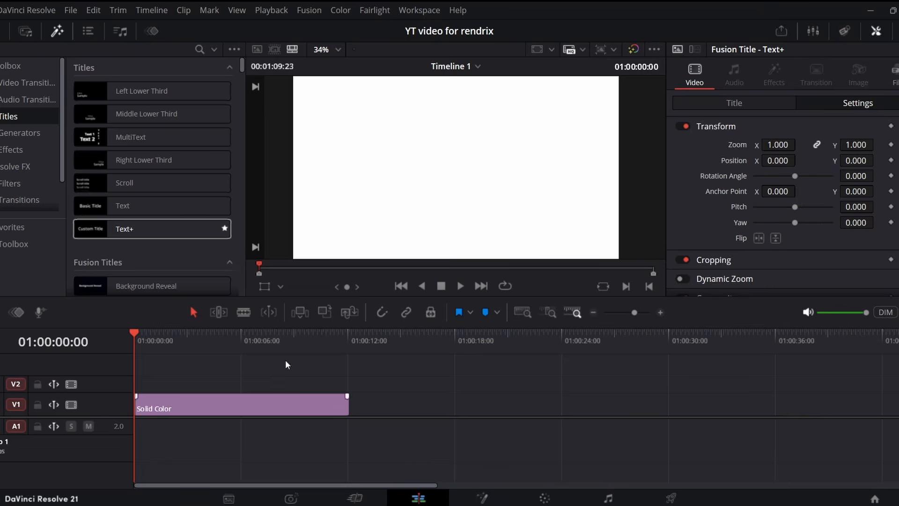
Step: Add a Text+ title on track V2 above the solid color clip and open its Template node in Fusion
drag(130, 226, 169, 383)
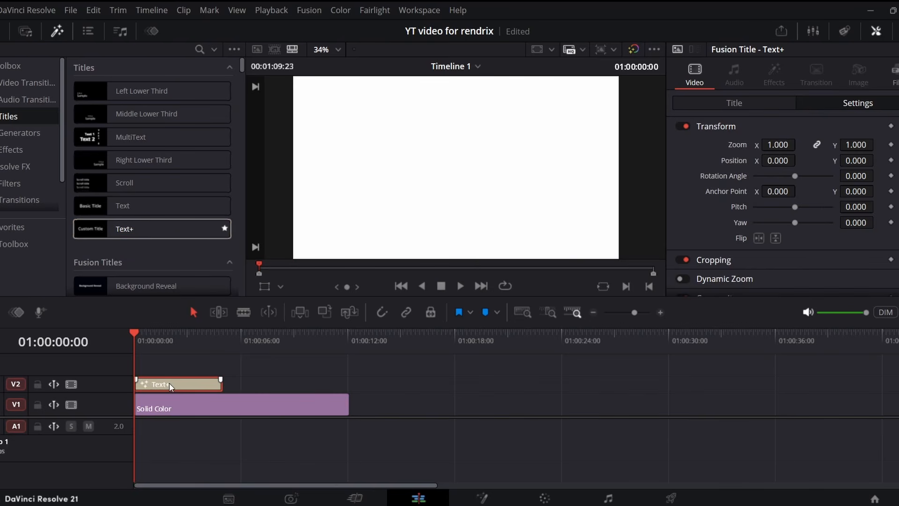
right_click(169, 383)
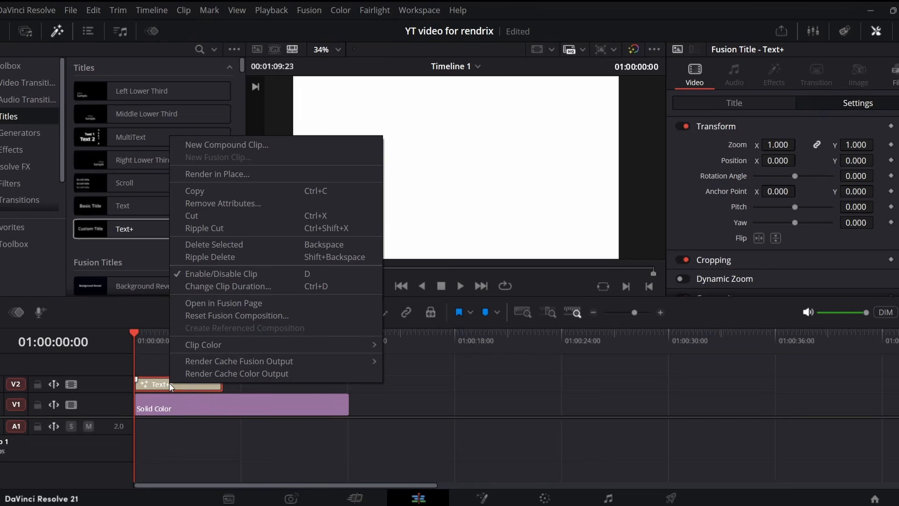
click(212, 304)
drag(308, 416, 402, 423)
click(178, 416)
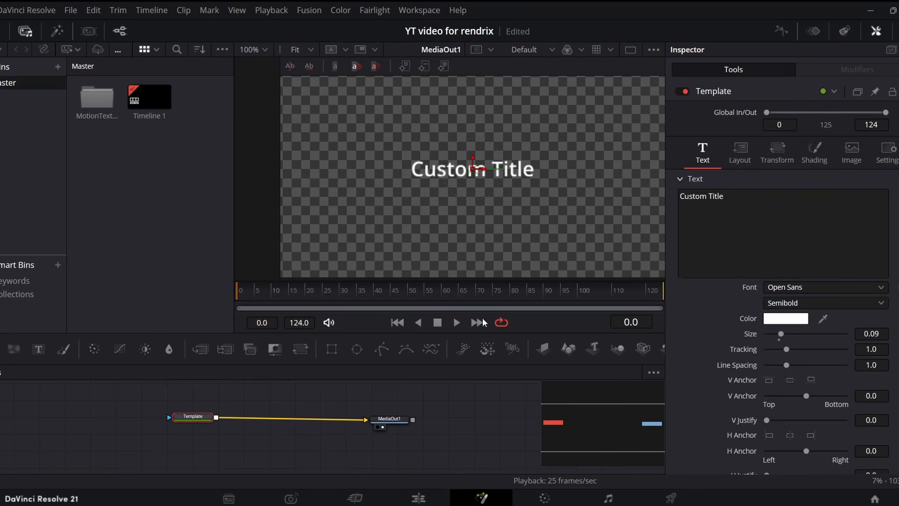
Step: Replace the title's placeholder text with "WORD BY WORD"
click(775, 203)
key(BackSpace)
key(BackSpace)
key(BackSpace)
key(BackSpace)
key(BackSpace)
key(BackSpace)
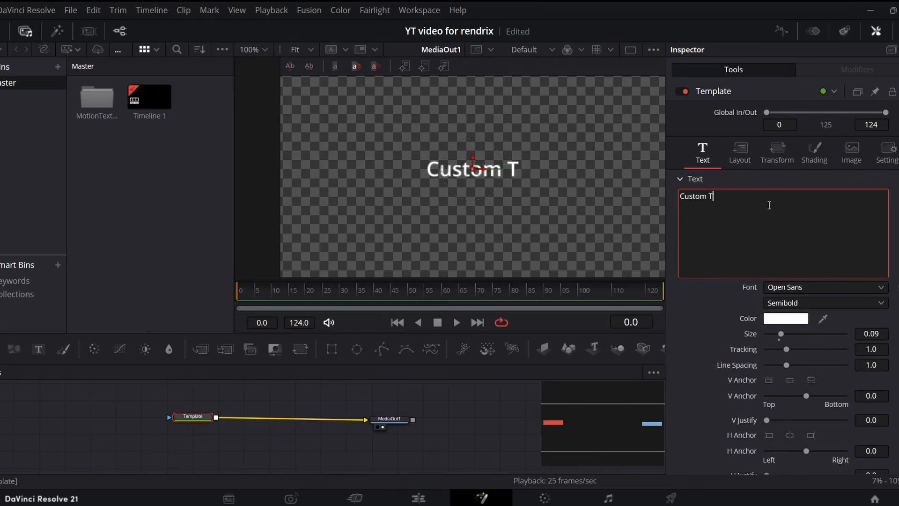
key(BackSpace)
key(BackSpace)
key(BackSpace)
key(BackSpace)
key(BackSpace)
key(BackSpace)
text(WOD)
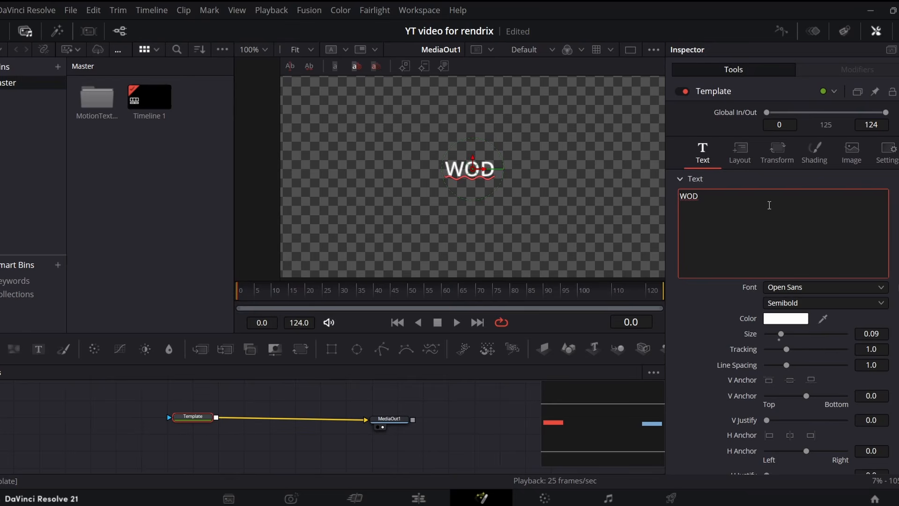
key(BackSpace)
text(R)
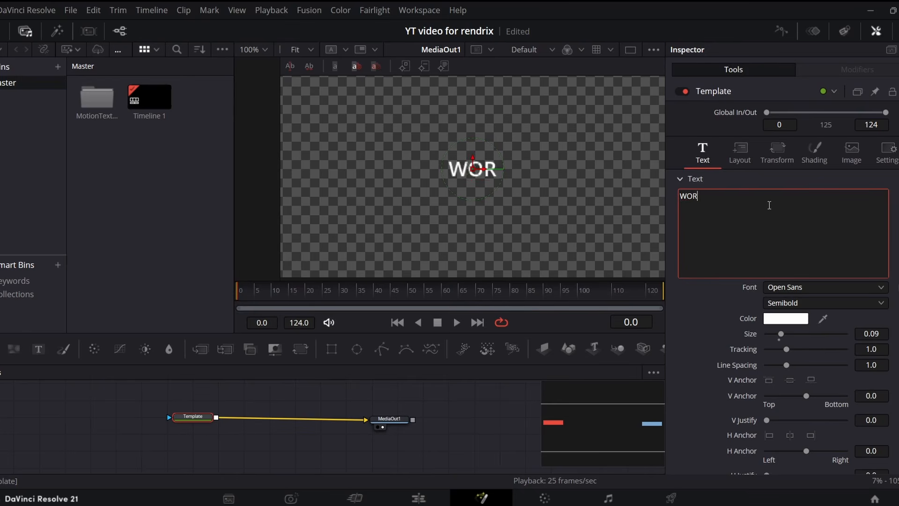
text(D BY WORD)
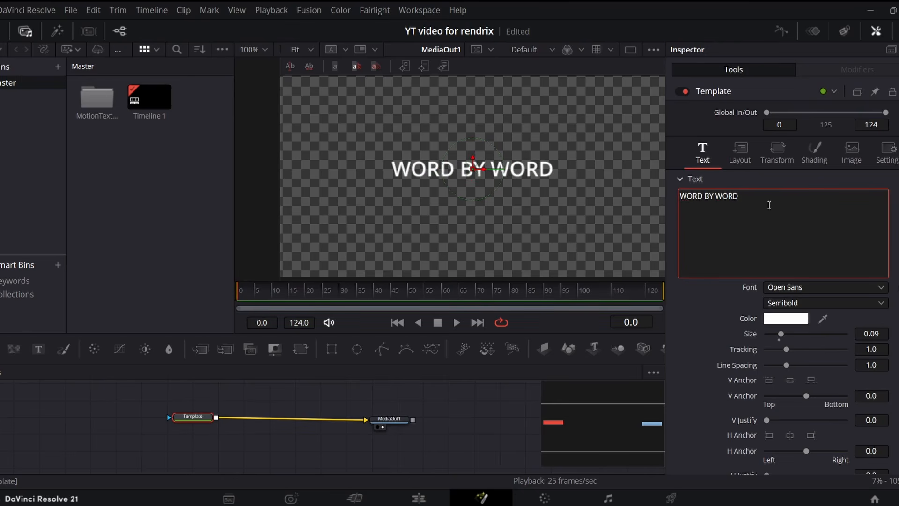
Step: Set the title's font to Helvetica Bold and tighten its tracking to 0.959
click(736, 304)
click(805, 287)
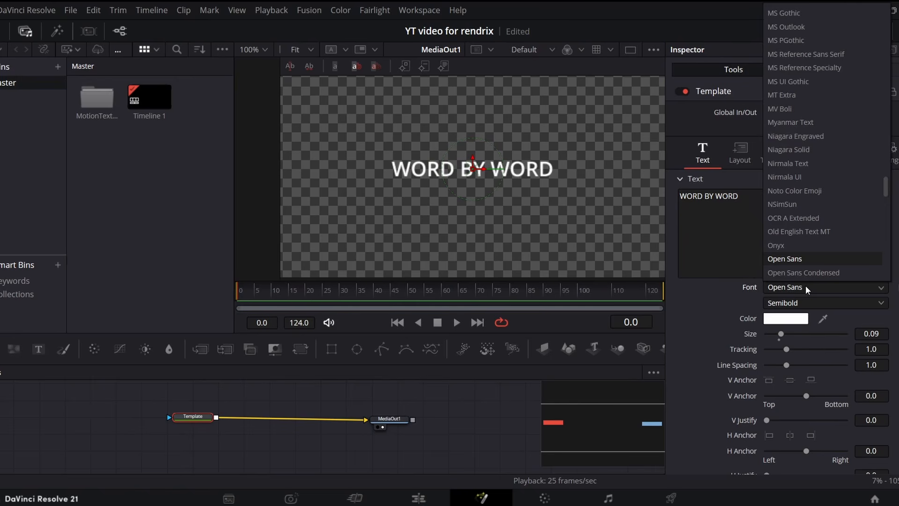
scroll(819, 262, down, 2)
scroll(819, 237, up, 6)
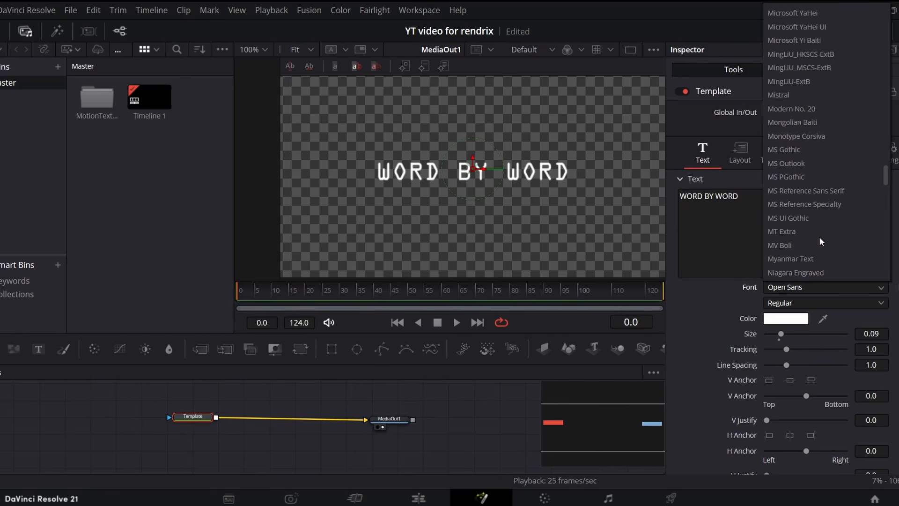
scroll(813, 195, up, 4)
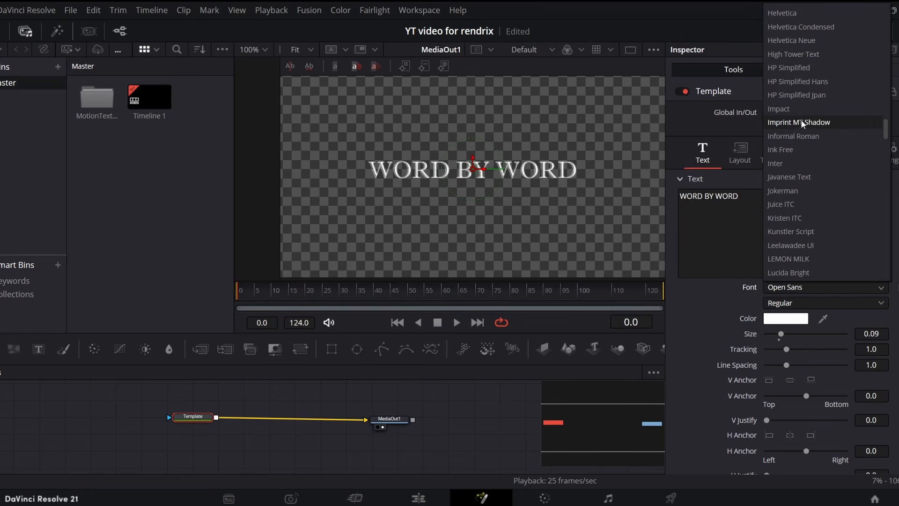
scroll(800, 145, up, 3)
click(798, 140)
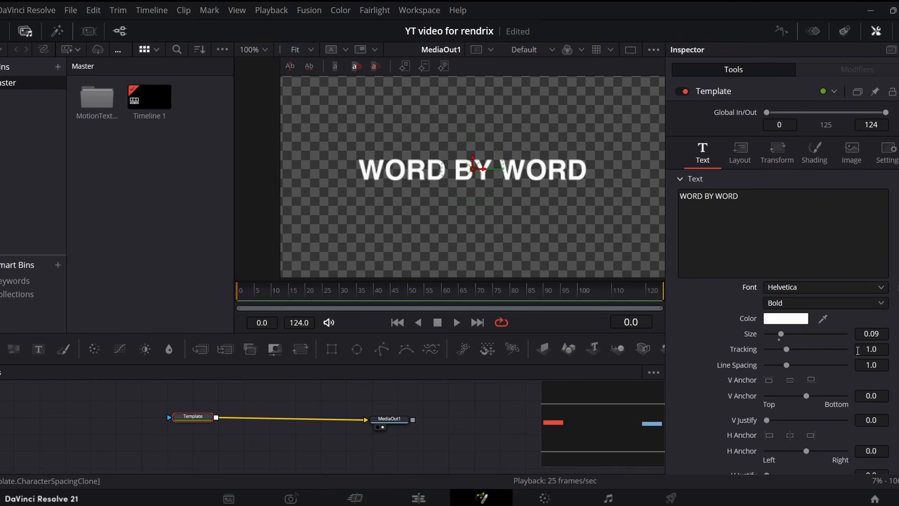
drag(874, 349, 865, 349)
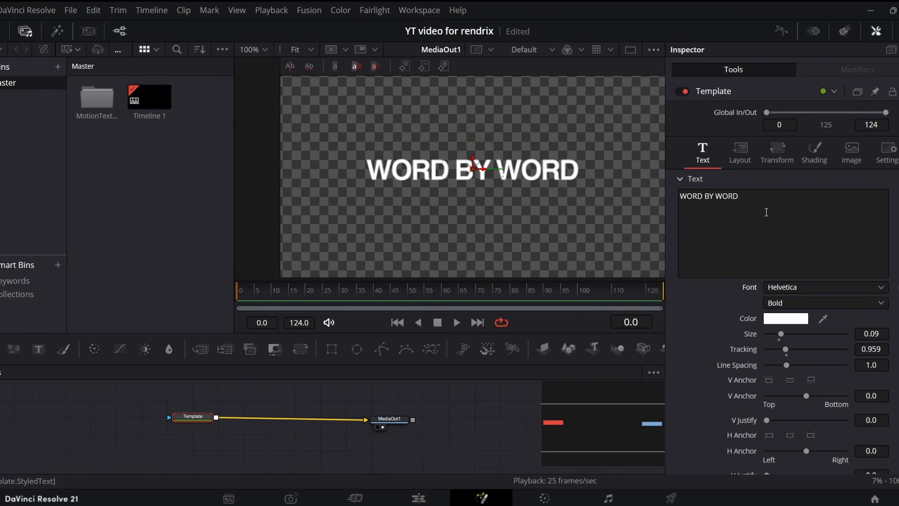
Step: Add a Follower modifier to the styled text and show its modifier settings
click(769, 238)
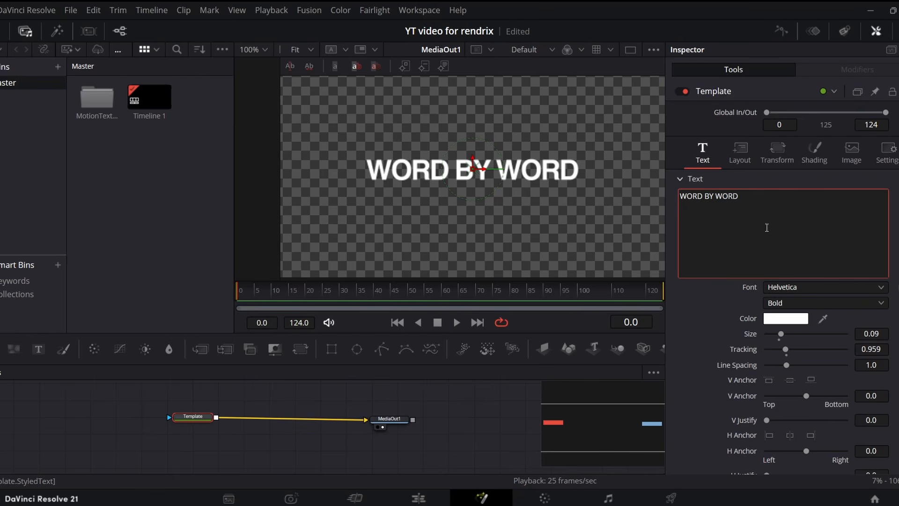
right_click(788, 199)
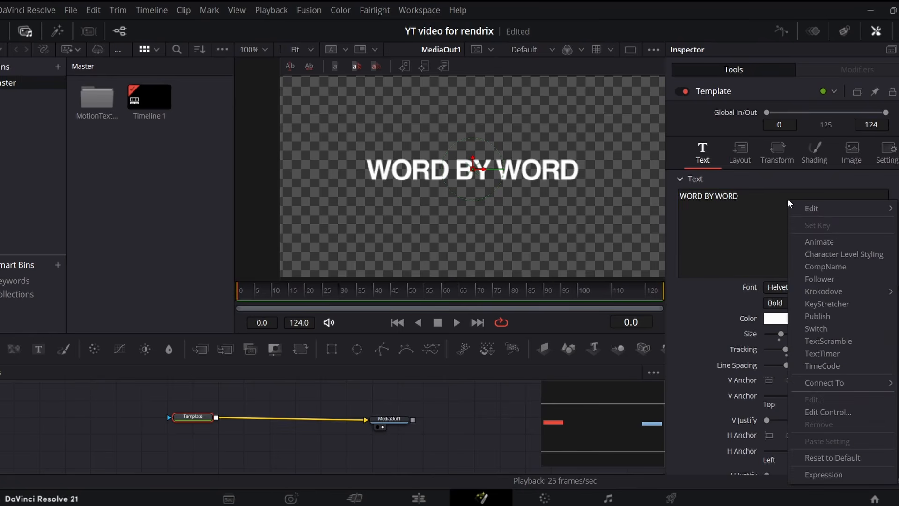
click(818, 279)
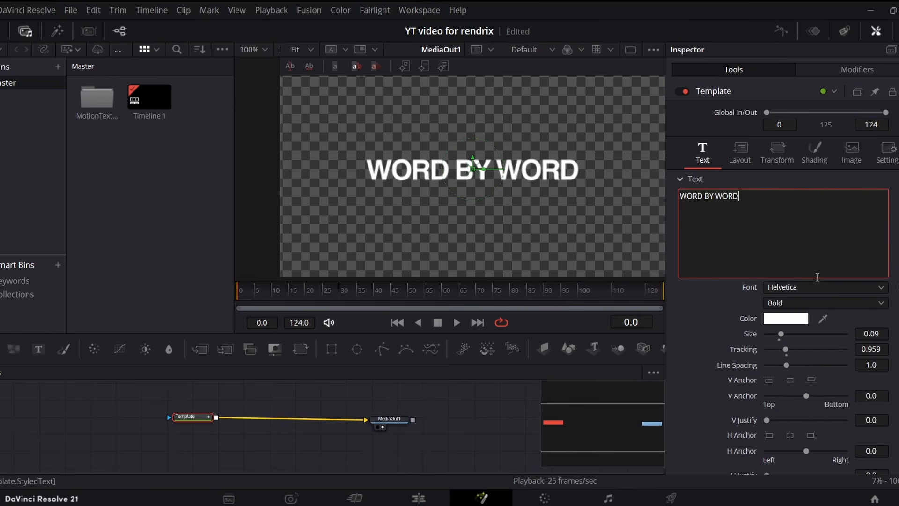
click(846, 69)
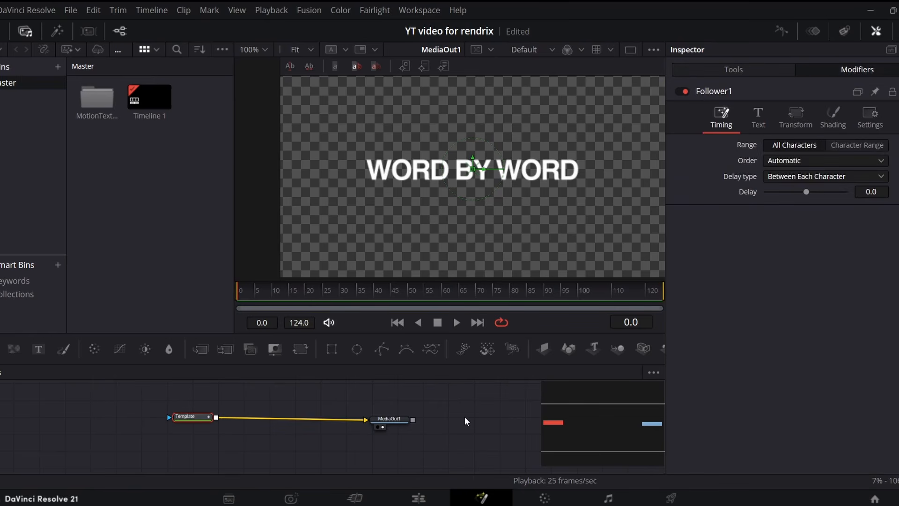
Step: Set the Follower's transform mode to Words
drag(465, 416, 510, 386)
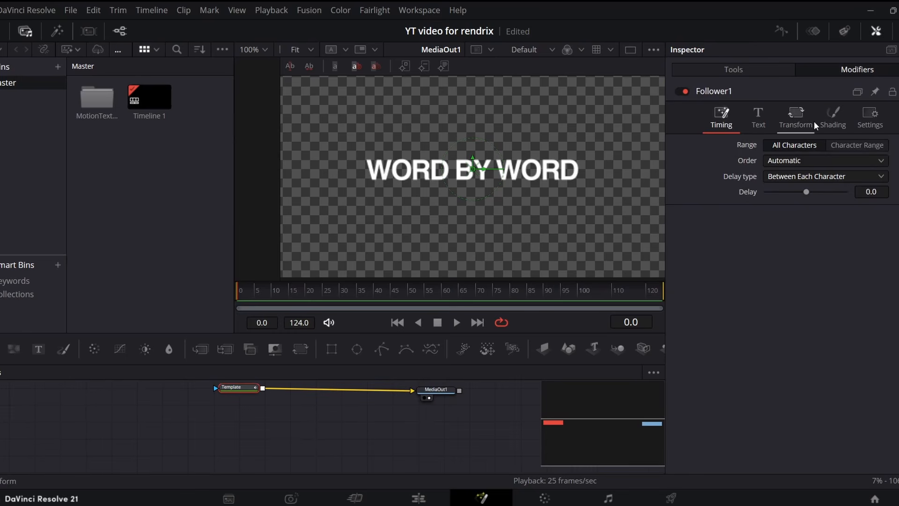
click(799, 117)
scroll(453, 437, up, 2)
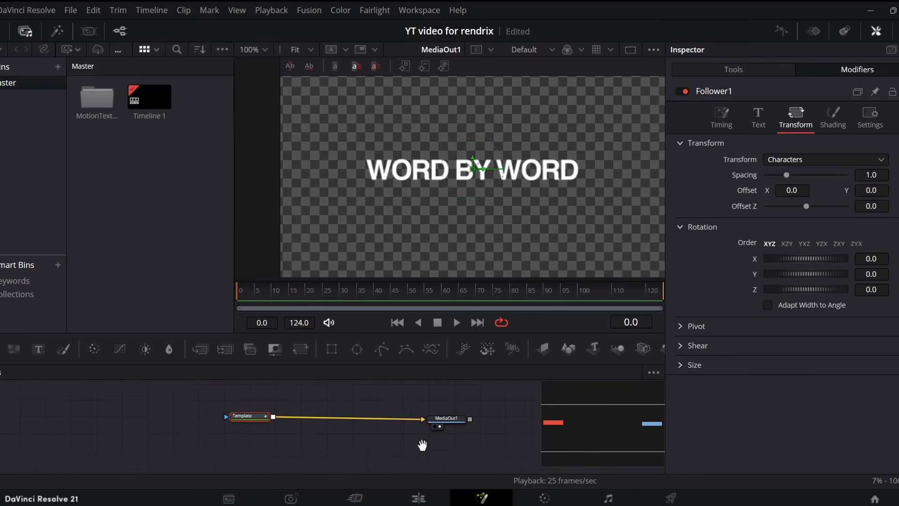
click(831, 159)
click(797, 189)
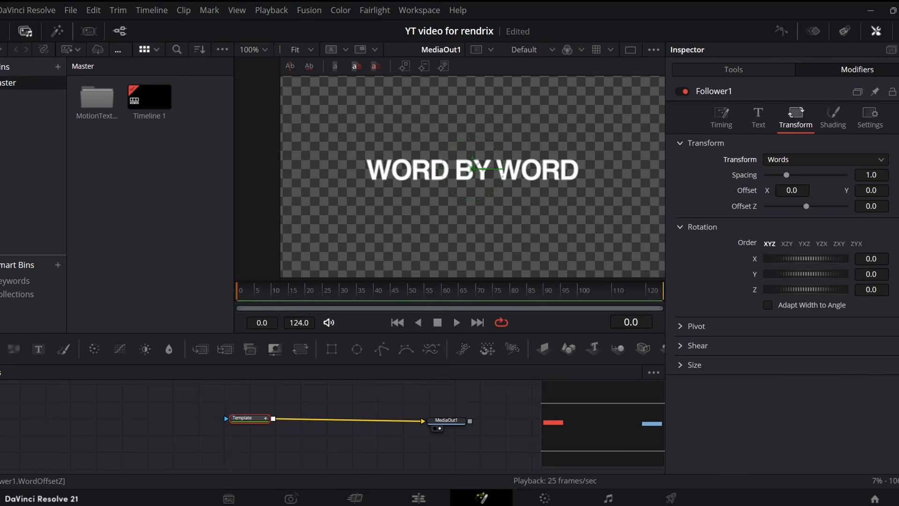
Step: Keyframe the words' Y offset from -0.079 at frame 0 to 0 at frame 10, and play the animation
drag(870, 190, 864, 190)
drag(274, 294, 276, 294)
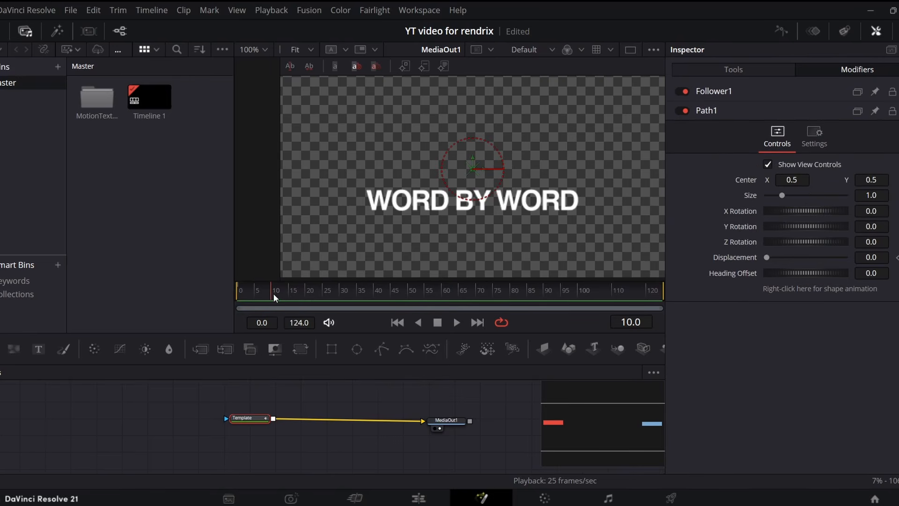
click(712, 91)
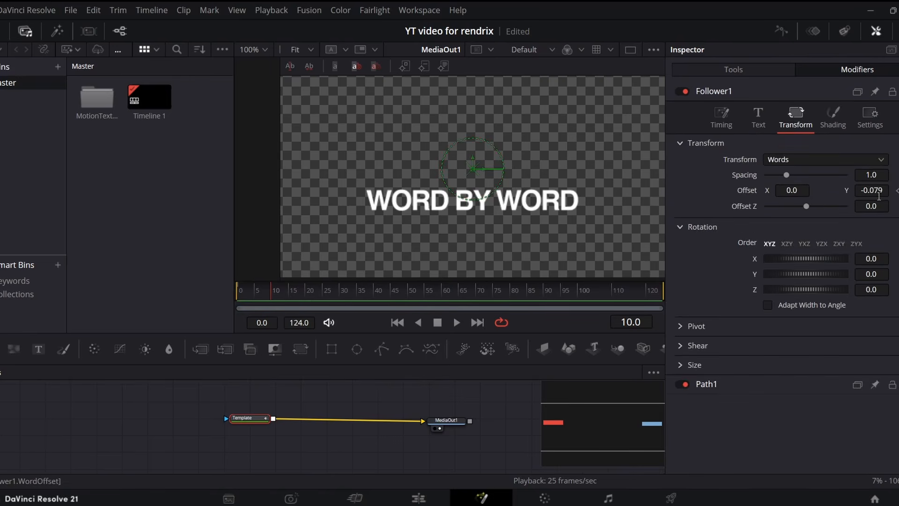
key(BackSpace)
text(0)
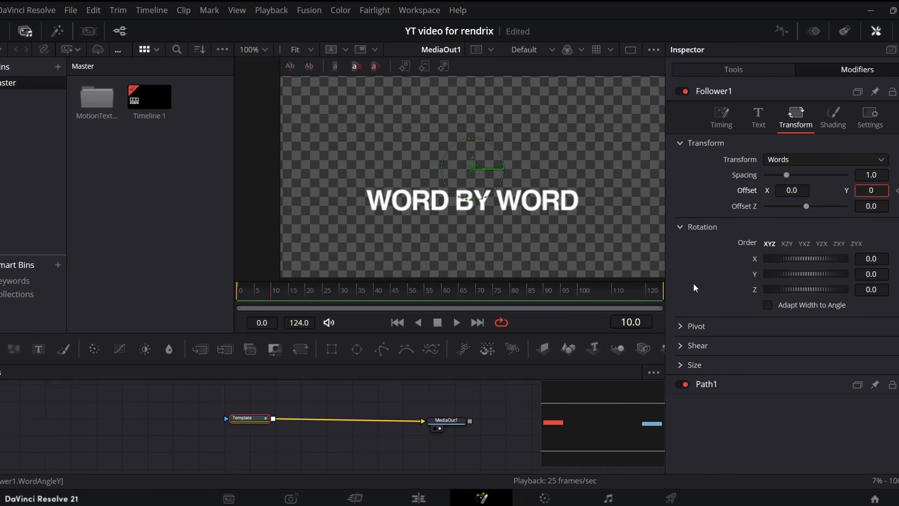
key(Return)
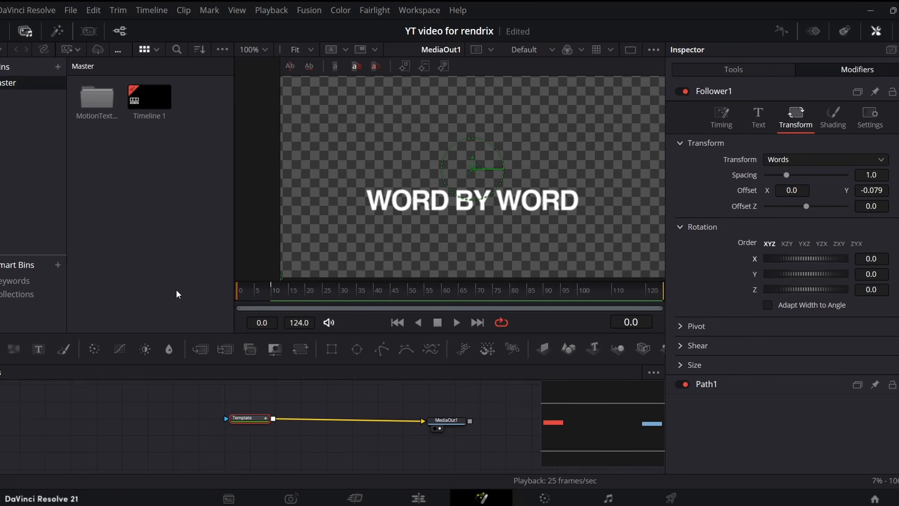
key(space)
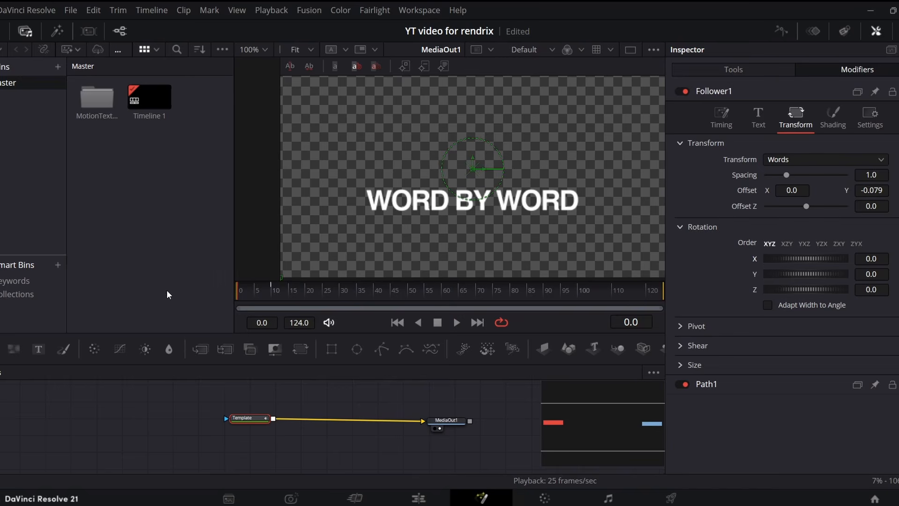
Step: Set the Follower's delay between each character to 1.02 and return the playhead to frame 0
click(722, 112)
mouse_move(885, 192)
mouse_down()
mouse_move(875, 192)
mouse_move(888, 192)
mouse_up()
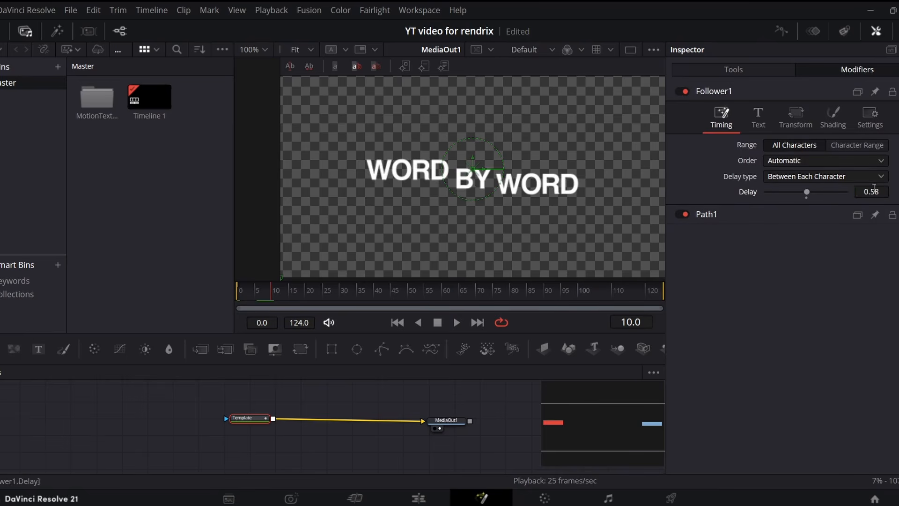
drag(872, 192, 894, 191)
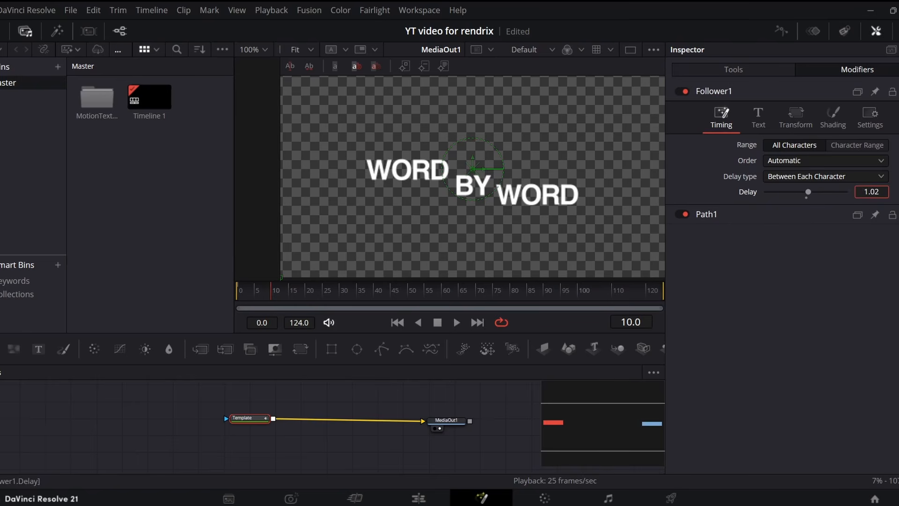
right_click(872, 192)
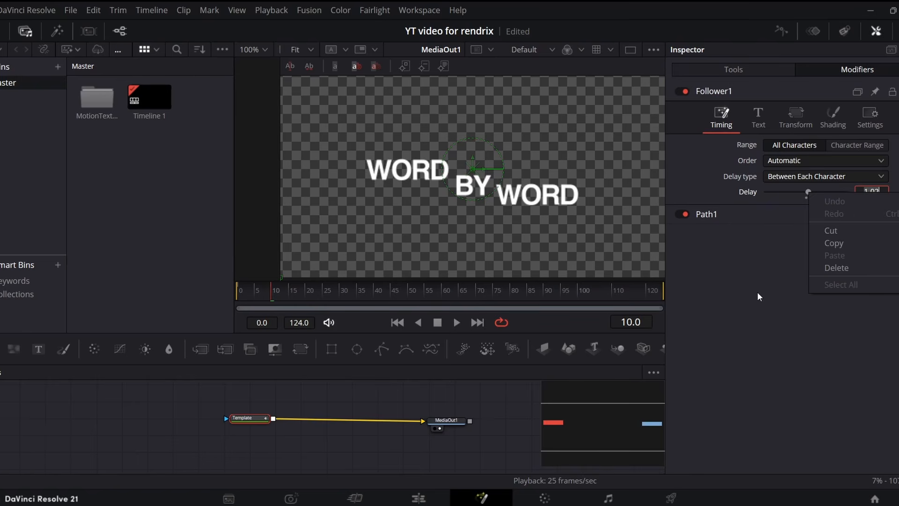
click(757, 293)
drag(271, 291, 210, 299)
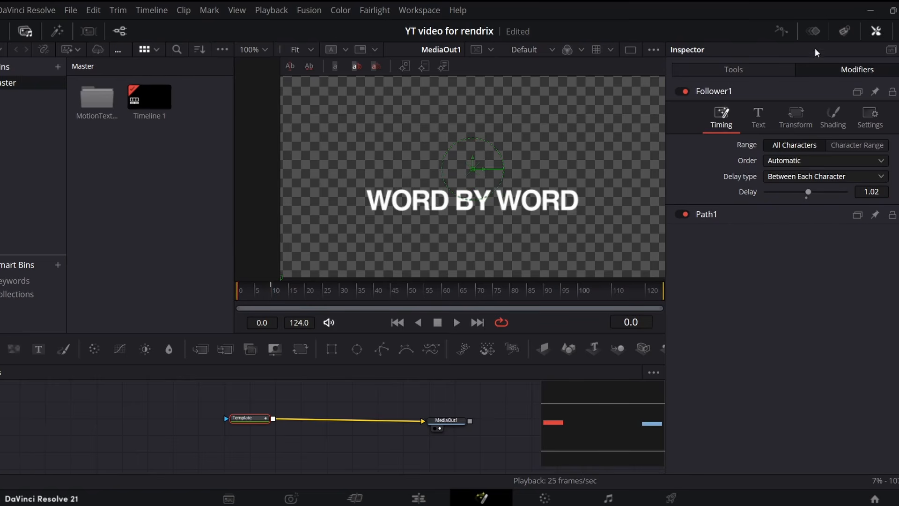
Step: Show the Template's word offset path curve in the Spline editor, fitted to its keyframes
click(782, 29)
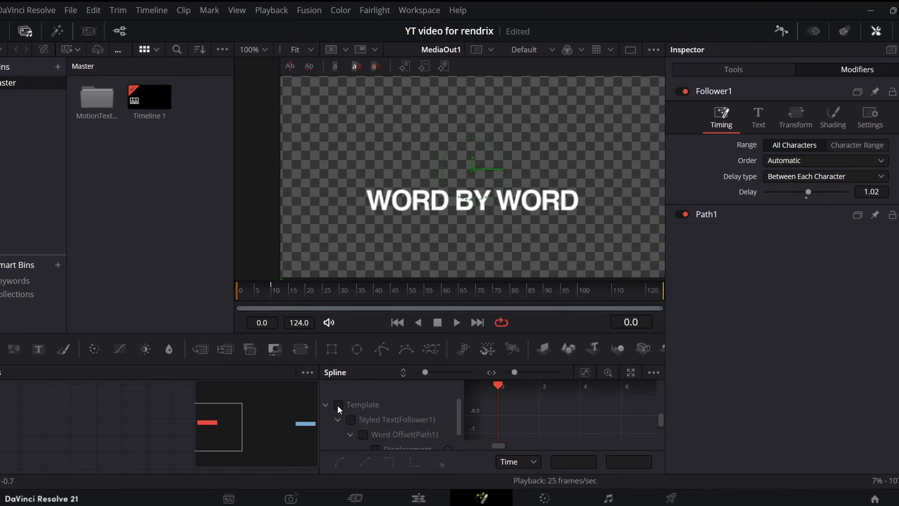
click(583, 374)
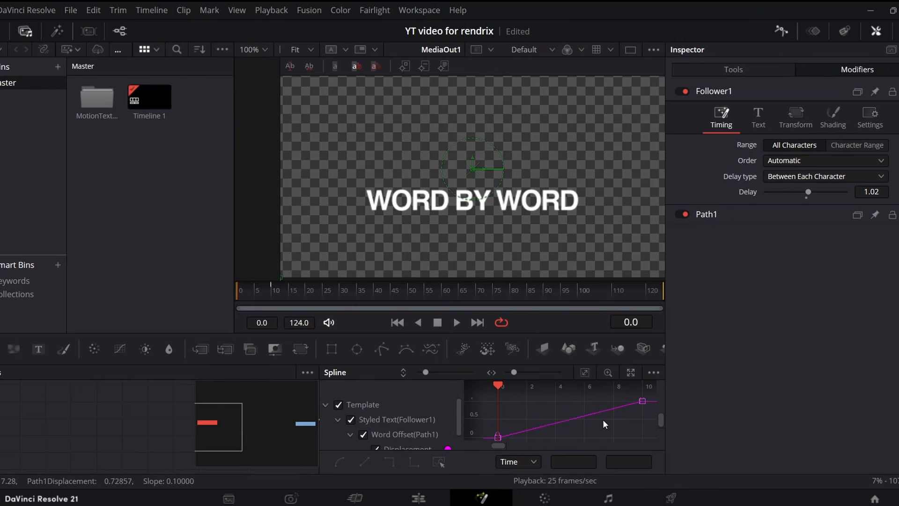
scroll(609, 415, down, 1)
Step: Apply Out Cubic easing to all keyframes of the displacement curve and play the result back
key(ctrl+a)
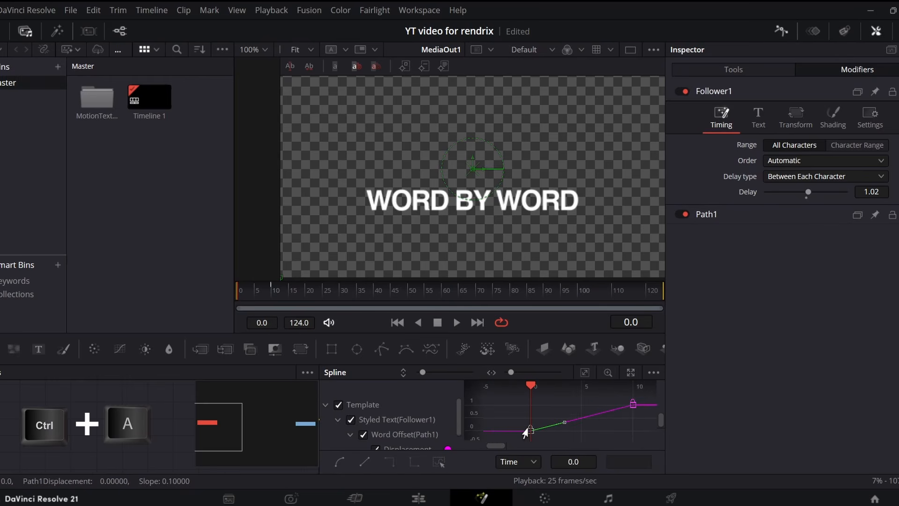
key(ctrl+a)
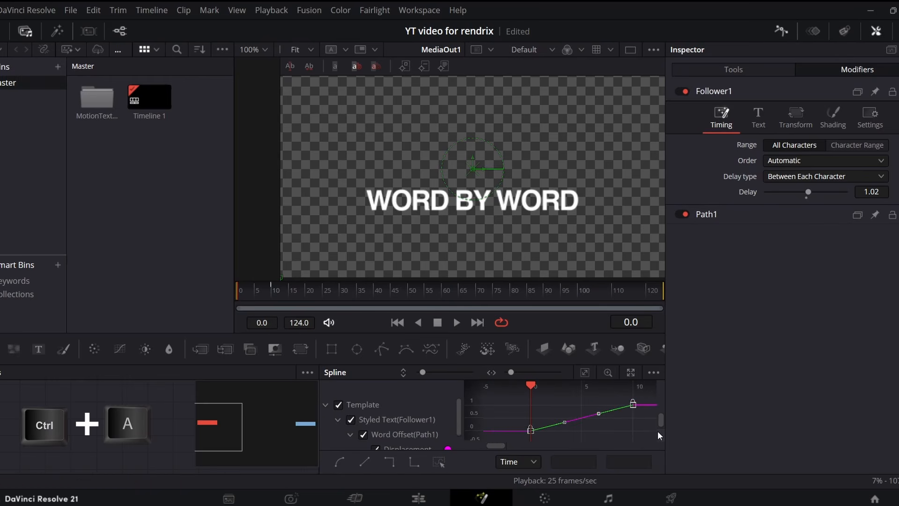
right_click(622, 406)
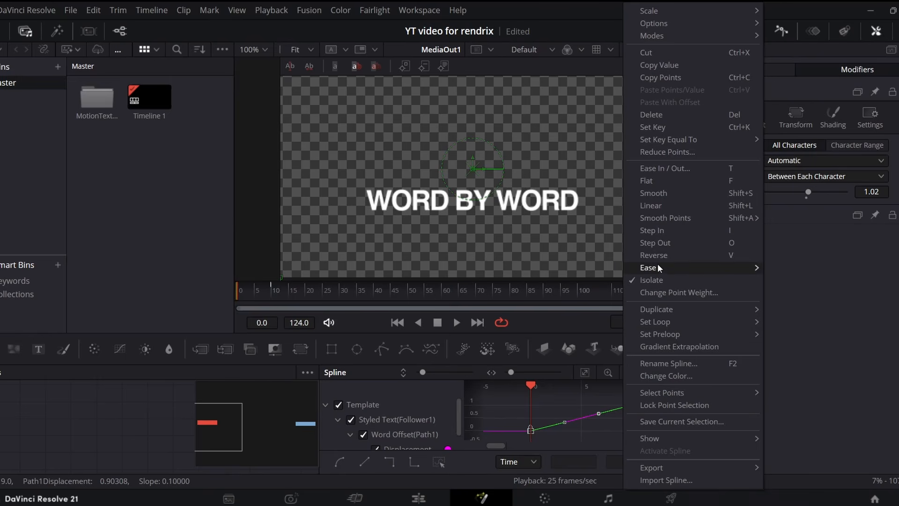
mouse_move(656, 268)
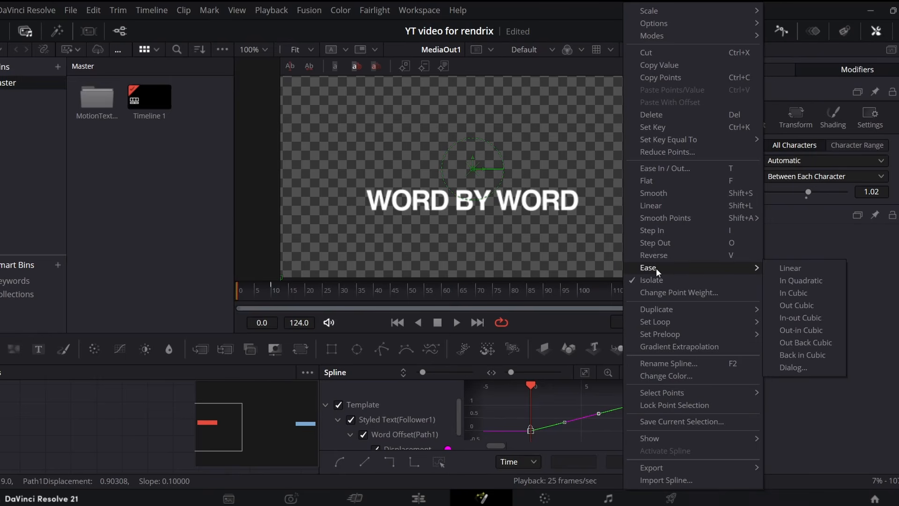
click(791, 307)
key(space)
drag(271, 290, 237, 291)
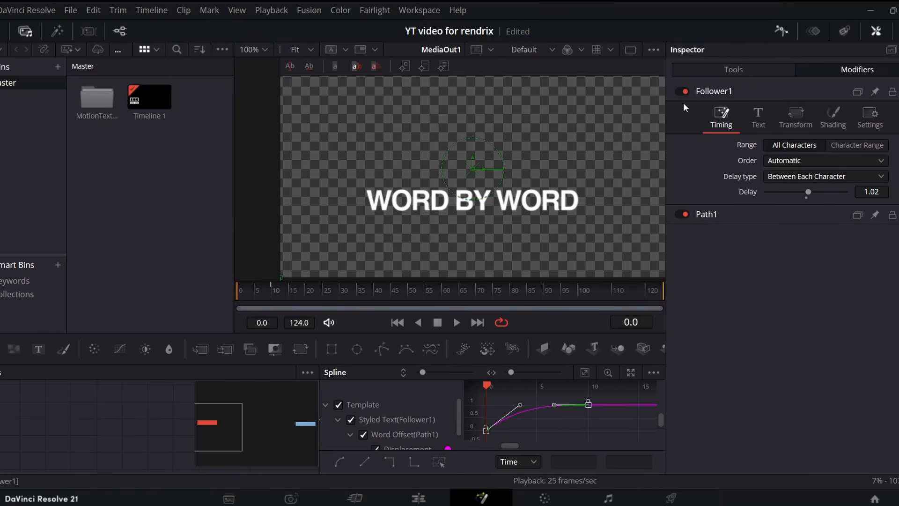
Step: Keyframe the Follower's shading opacity from 0 at frame 0 to 1.0 at frame 7, and play the animation
click(780, 30)
drag(251, 427, 245, 425)
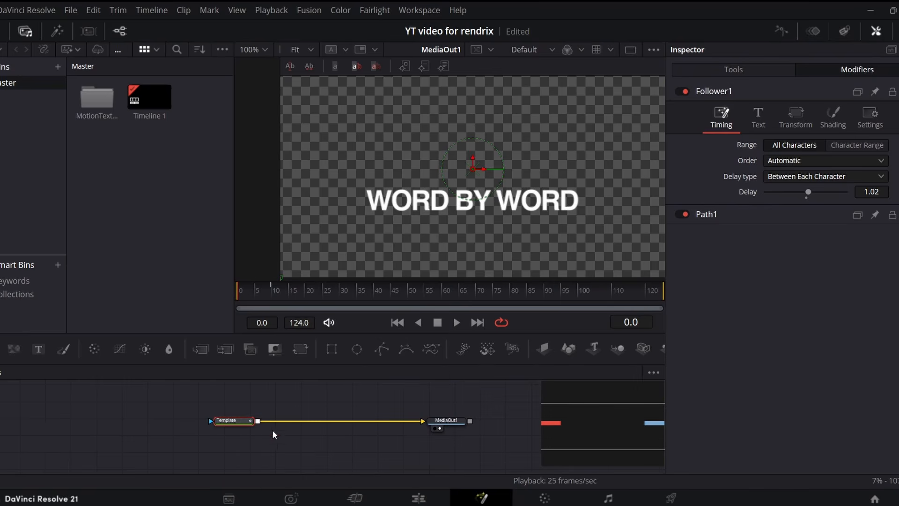
click(831, 117)
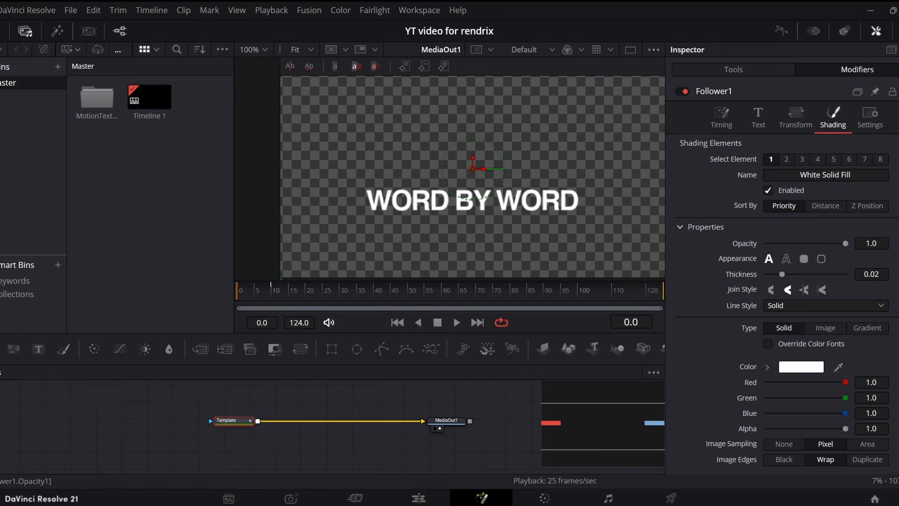
drag(844, 245, 706, 249)
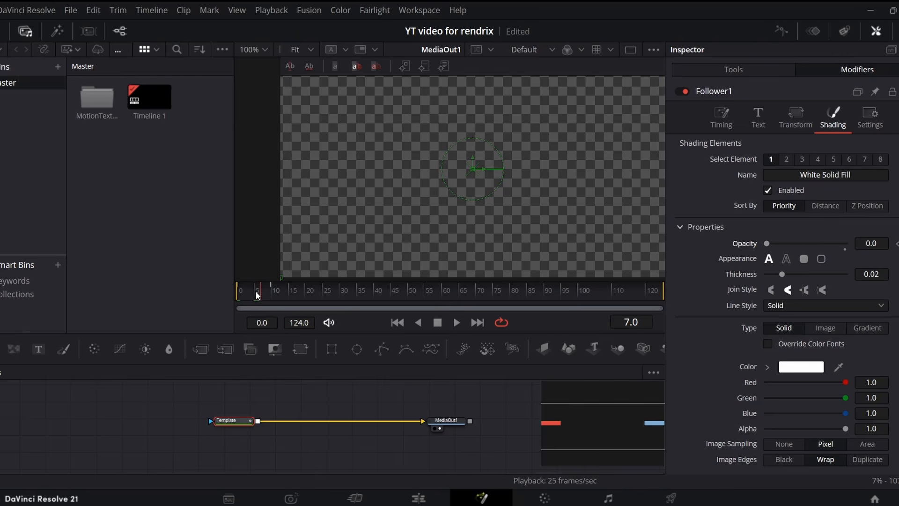
key(ctrl+z)
click(270, 289)
key(space)
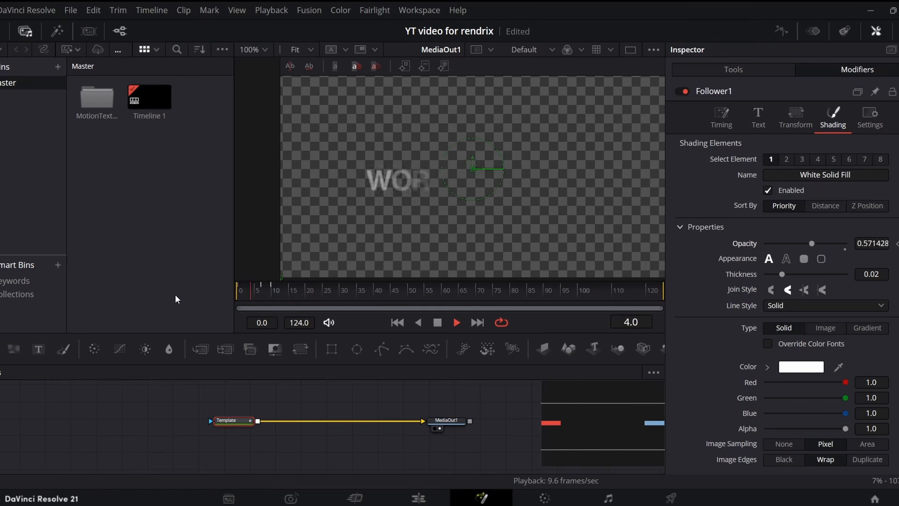
Step: Show only the Follower's Opacity 1 curve in the Spline editor, fitted to its keyframes
click(260, 291)
drag(259, 296, 261, 295)
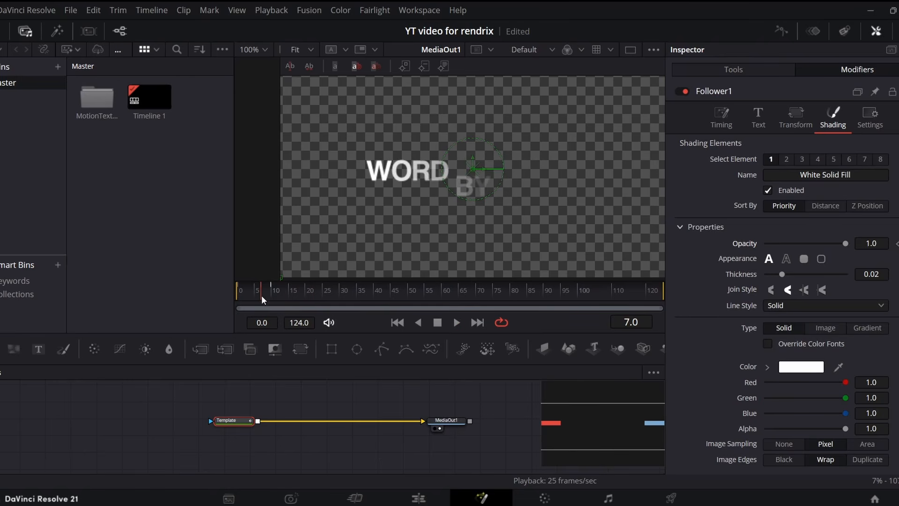
click(778, 29)
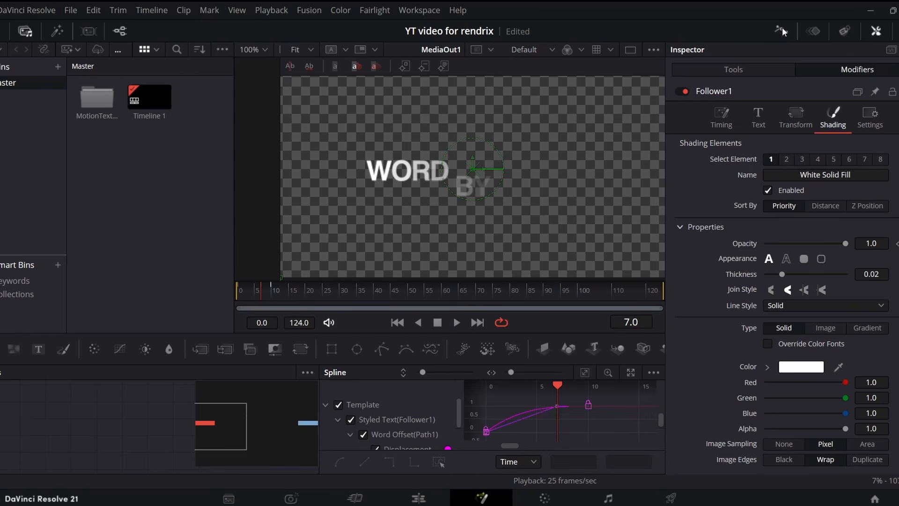
click(339, 405)
scroll(417, 419, down, 1)
click(363, 435)
click(584, 372)
Step: Smooth all keyframes of the opacity curve, close the Spline editor and return the playhead to the start
click(495, 439)
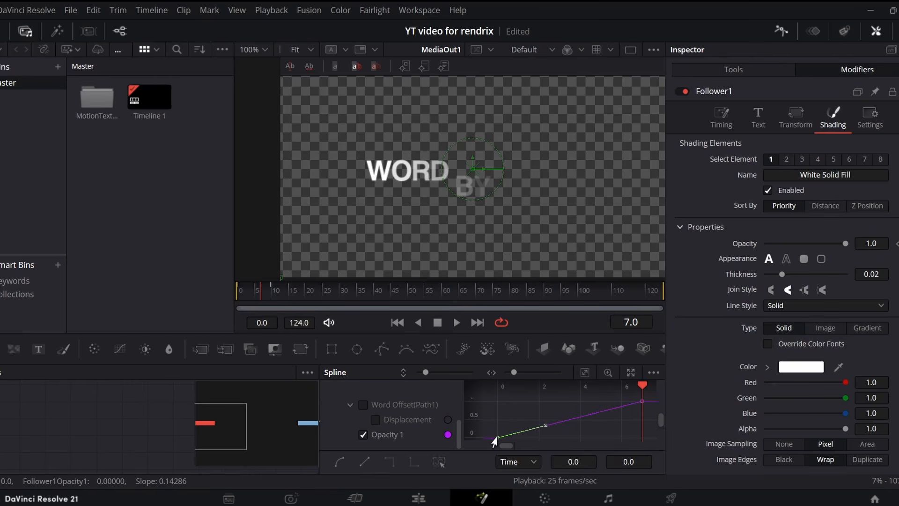
key(ctrl+a)
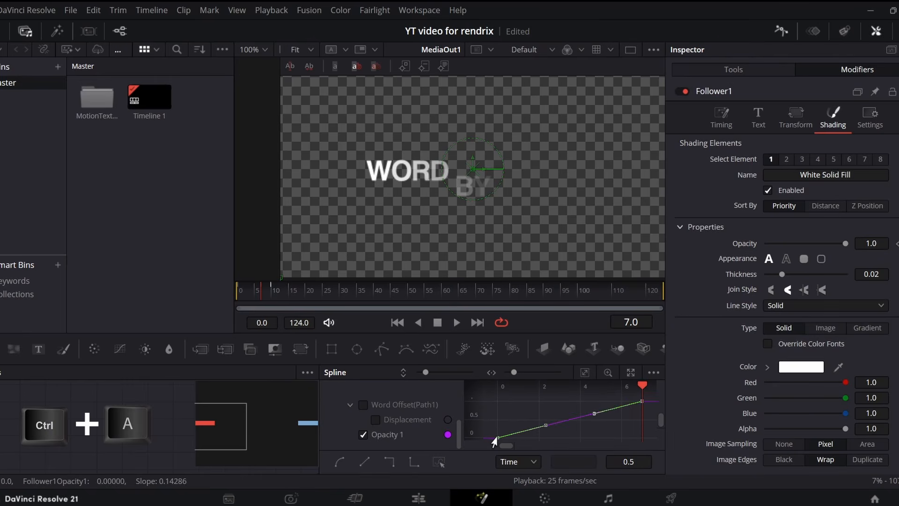
key(s)
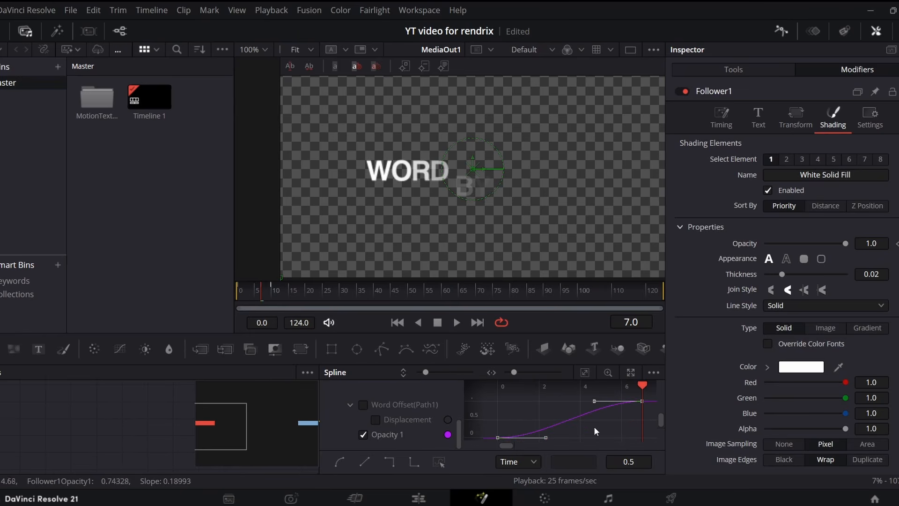
click(777, 33)
drag(262, 300, 215, 294)
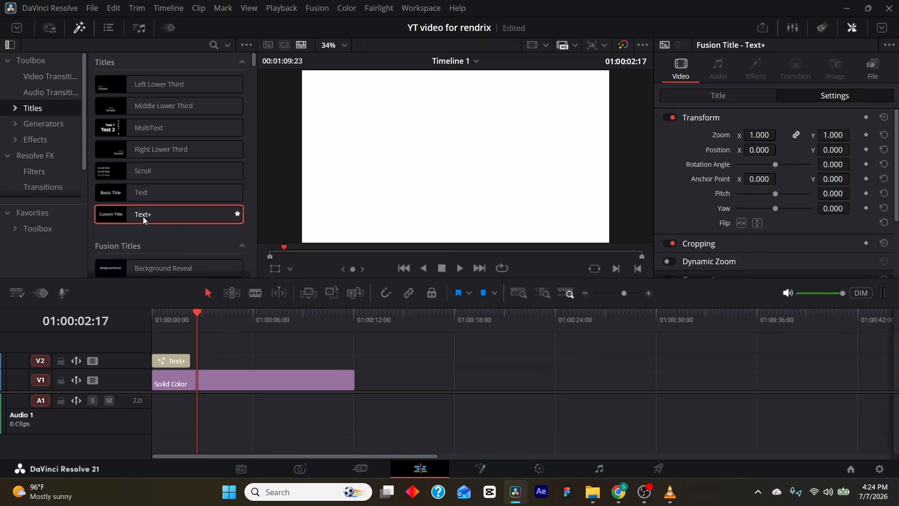
Step: Add a second Text+ title on V2 at 01:00:02:17, after the first title, and open it on the Fusion page
drag(122, 212, 222, 358)
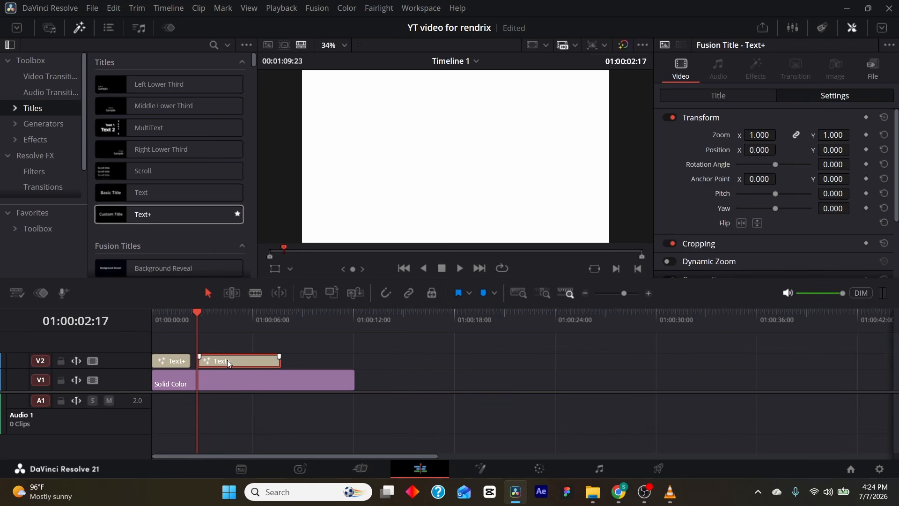
right_click(227, 359)
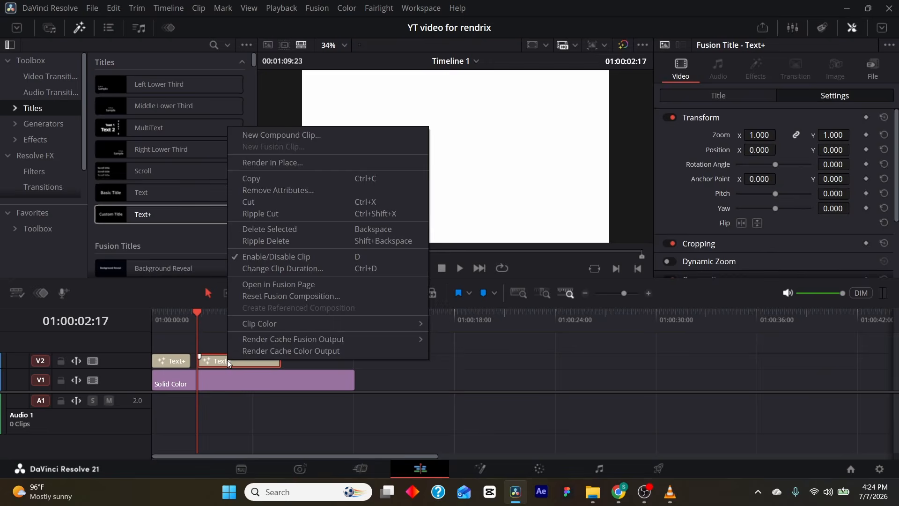
click(265, 308)
Step: Replace the Template node's text with "BLUR LEFT SIDE"
drag(243, 411, 473, 417)
click(285, 418)
click(725, 191)
key(BackSpace)
key(BackSpace)
key(BackSpace)
key(BackSpace)
key(BackSpace)
key(BackSpace)
key(BackSpace)
key(BackSpace)
key(BackSpace)
key(BackSpace)
key(BackSpace)
key(BackSpace)
text(BLUR)
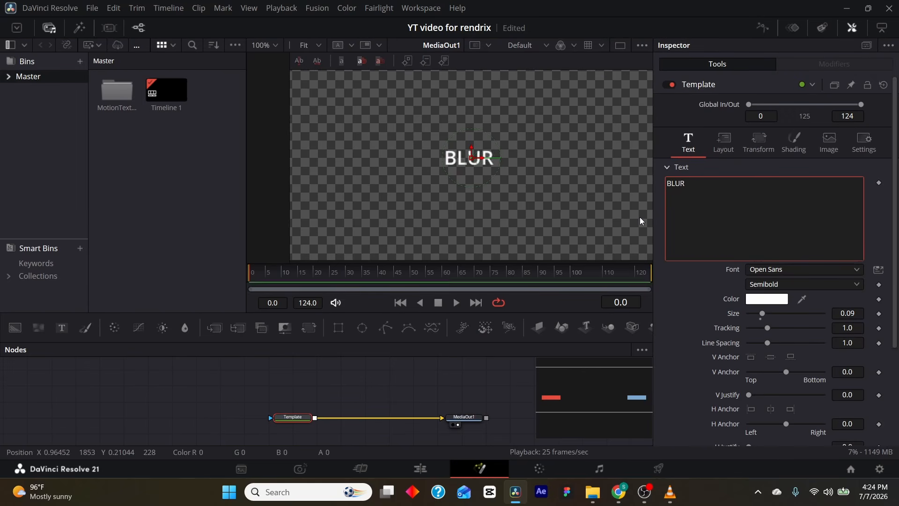
text( LEFT SIDE)
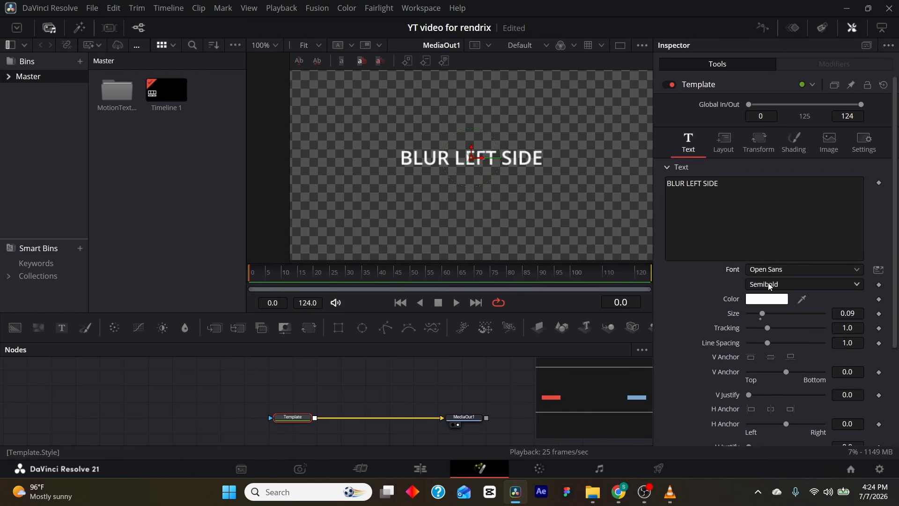
Step: Set the title's font to Helvetica in Bold style
click(781, 273)
scroll(815, 147, up, 10)
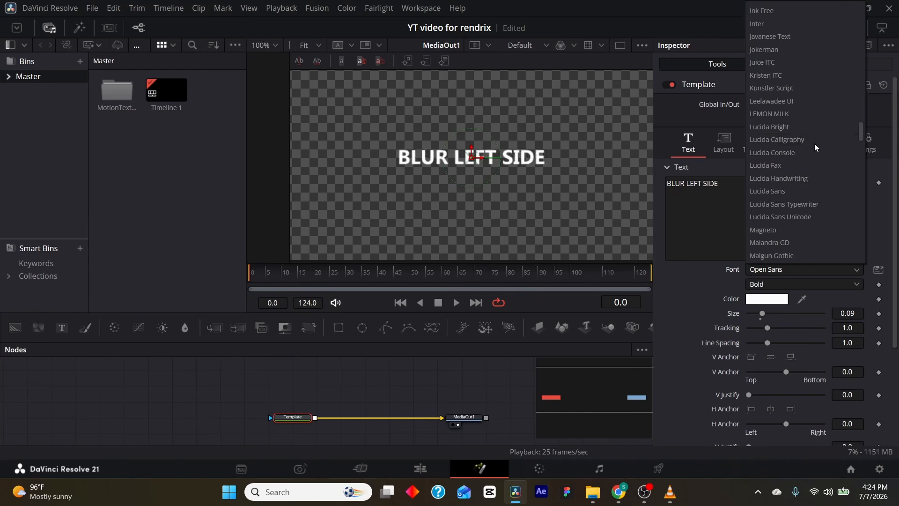
scroll(792, 131, up, 2)
click(772, 122)
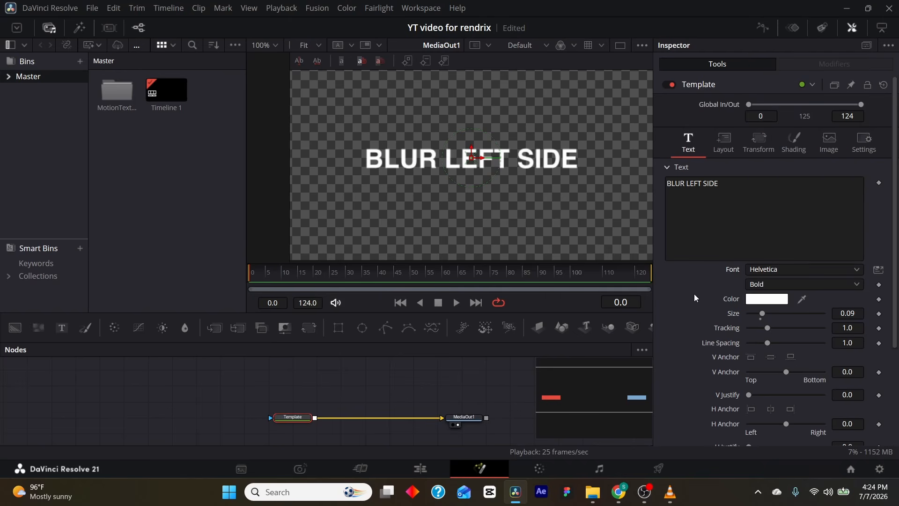
Step: Add a Follower modifier to the title text and set its transform to act on Words
click(752, 193)
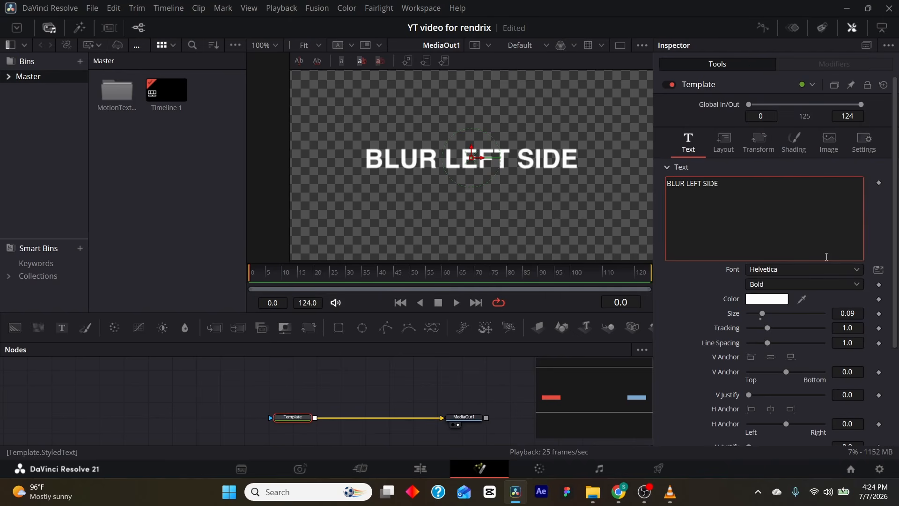
right_click(755, 193)
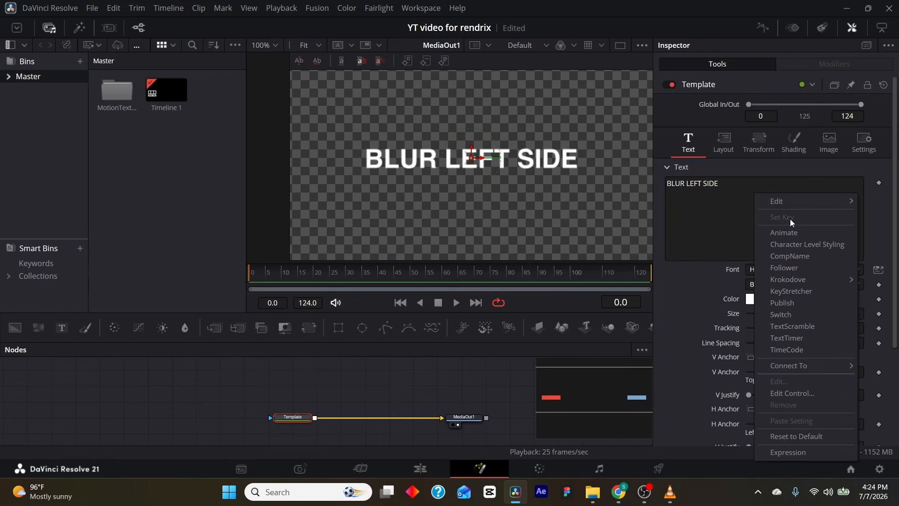
click(804, 265)
click(808, 69)
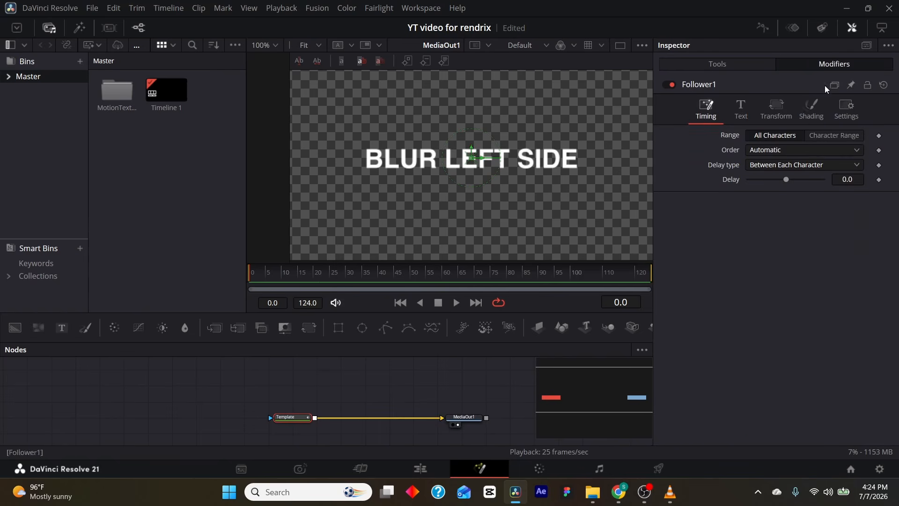
click(775, 111)
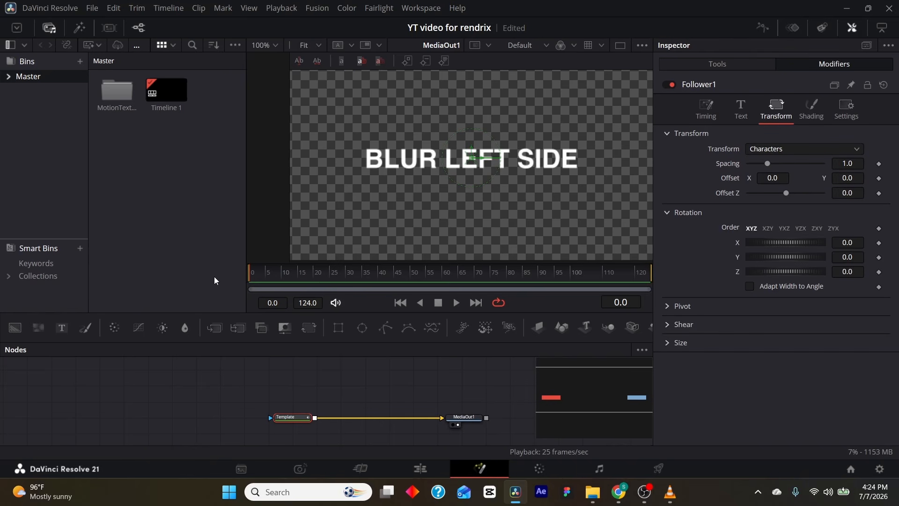
click(760, 148)
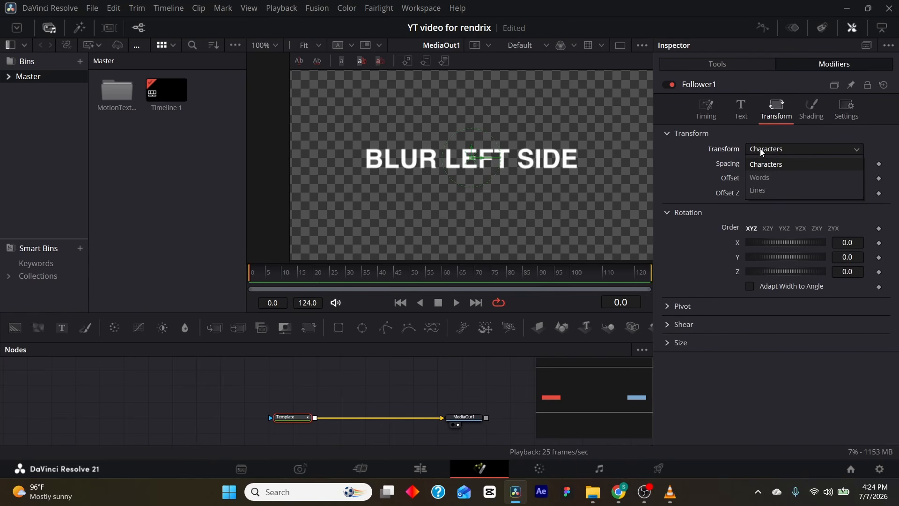
click(760, 178)
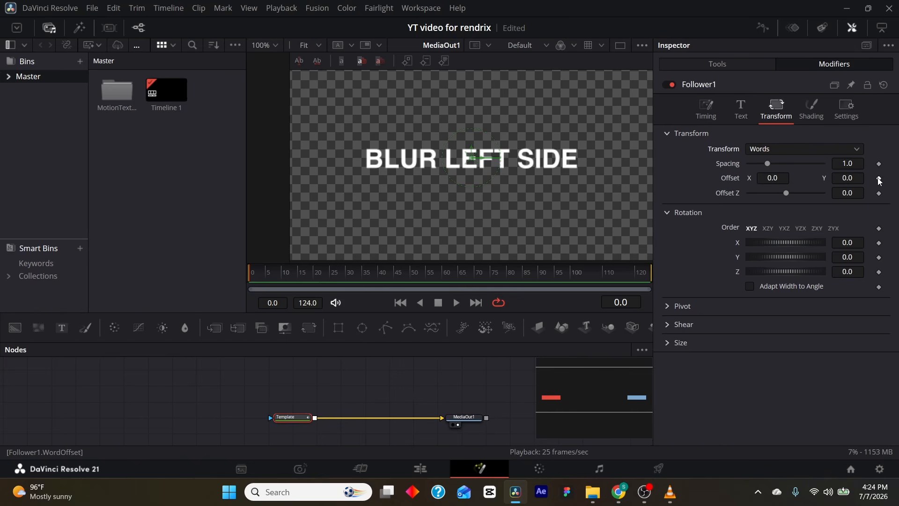
Step: Keyframe the words' X offset from -0.46 at frame 0 to 0 at frame 18, and scrub through the movement
click(878, 178)
drag(772, 183, 665, 182)
click(282, 277)
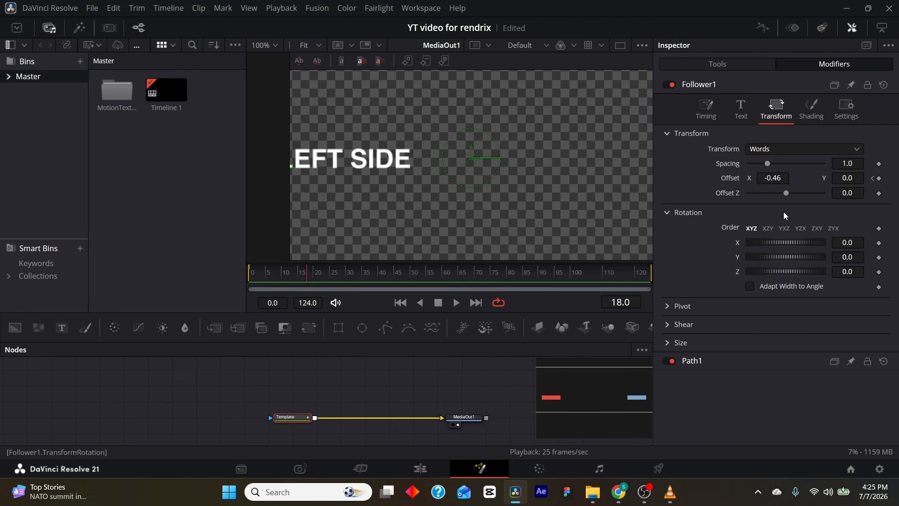
click(771, 178)
drag(299, 274, 184, 277)
drag(288, 272, 226, 278)
Step: Set the Follower's delay between each character to 0.63 and play the animation
click(706, 110)
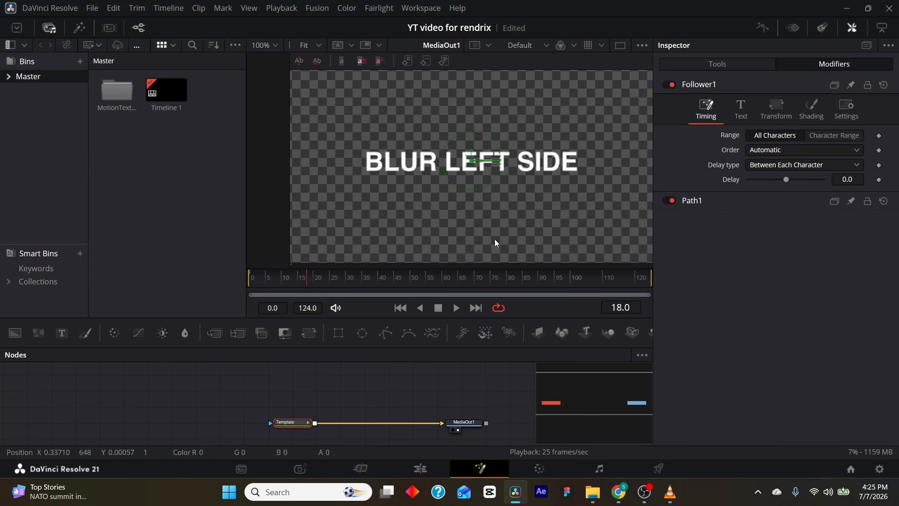
drag(850, 181, 881, 182)
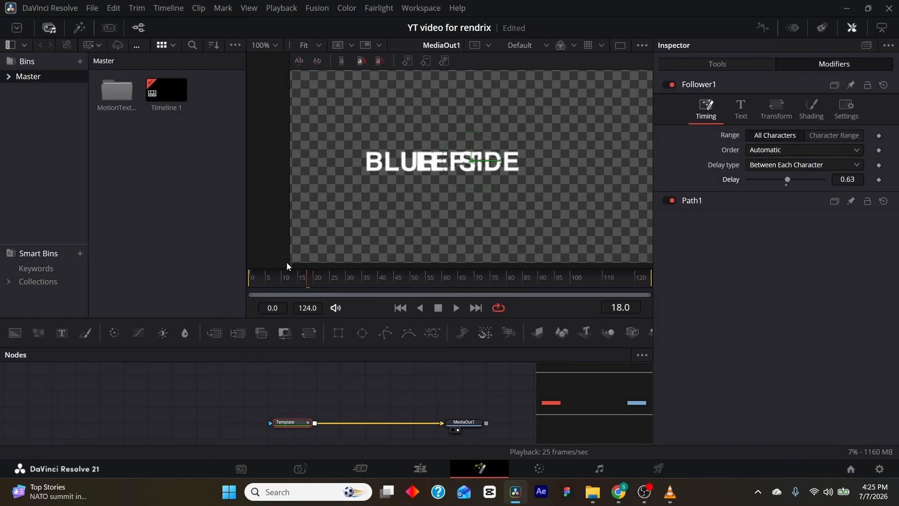
drag(290, 273, 212, 285)
key(space)
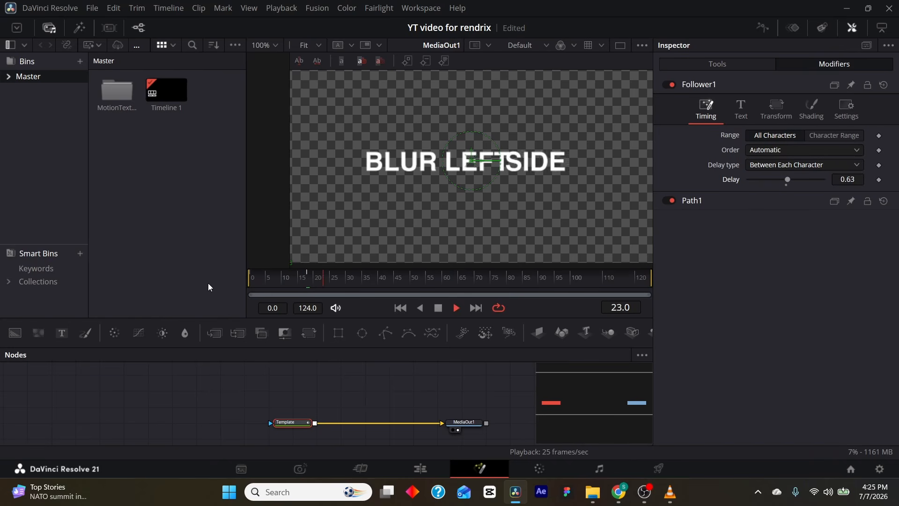
drag(285, 285, 198, 282)
Step: Keyframe the opacity of the BLUR LEFT SIDE text from 0 at frame 0 to 1.0 at frame 13, and preview it
mouse_move(308, 281)
mouse_down()
mouse_move(226, 285)
mouse_move(311, 290)
mouse_move(252, 278)
mouse_up()
click(802, 102)
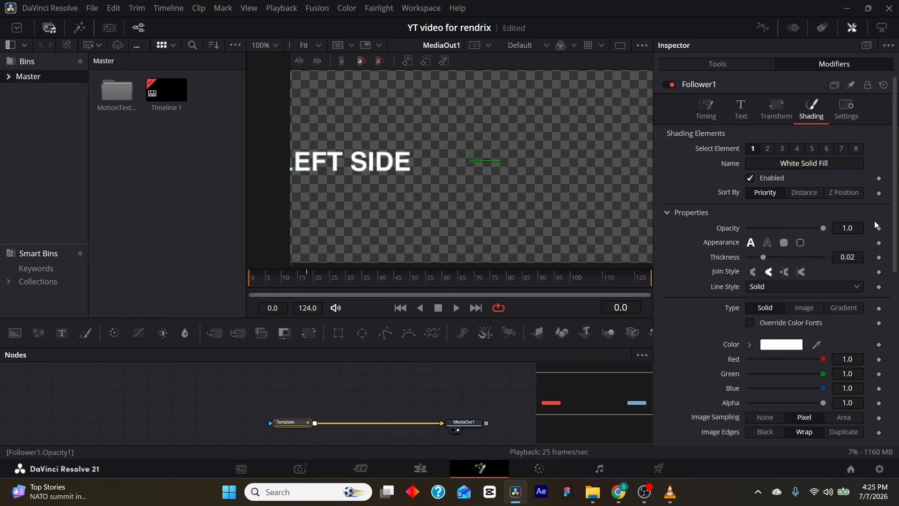
drag(767, 229, 748, 229)
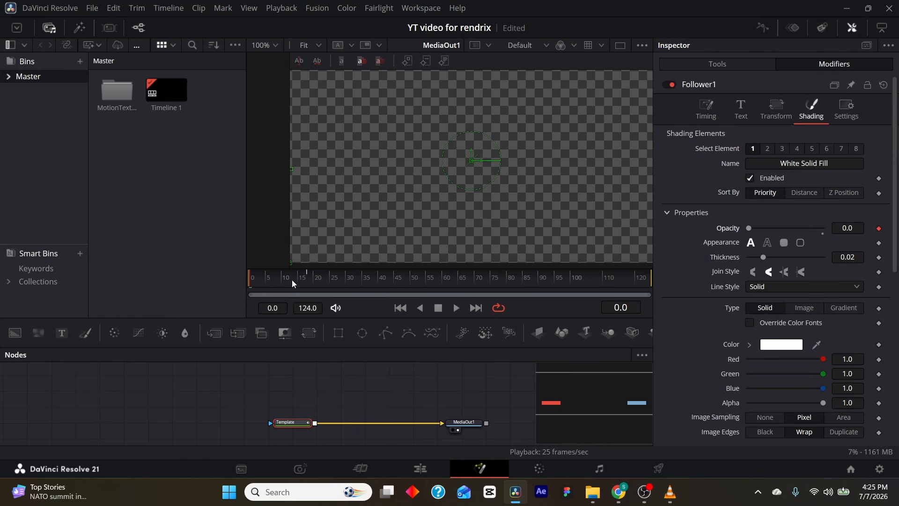
drag(271, 275, 284, 279)
drag(749, 229, 824, 228)
drag(303, 280, 195, 280)
key(space)
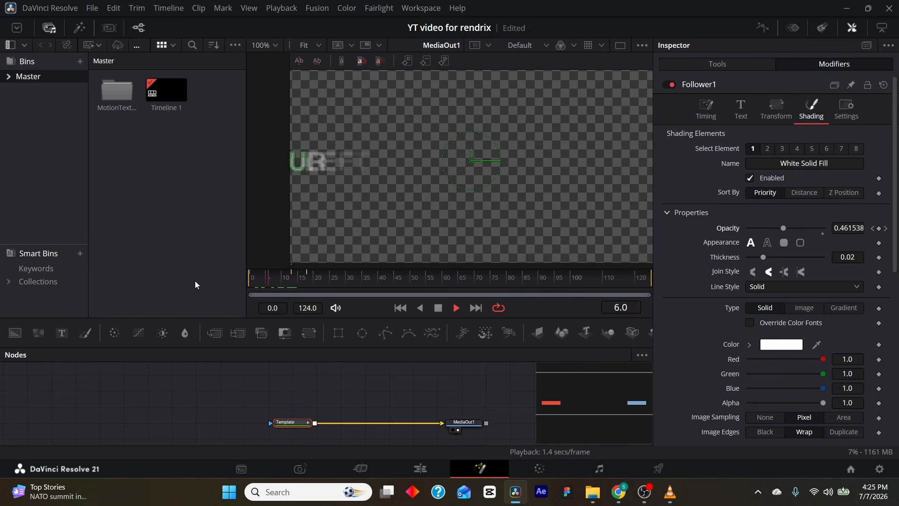
drag(288, 277, 308, 285)
key(Home)
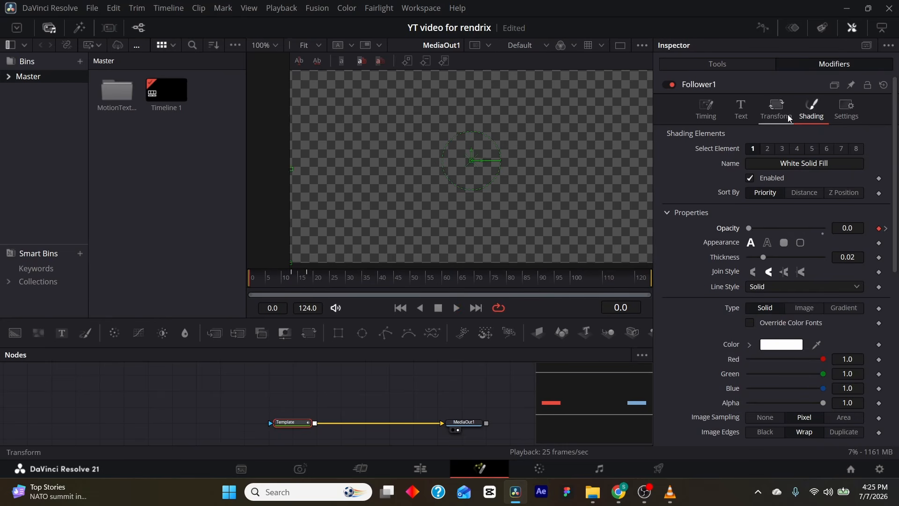
Step: Show only the word offset's displacement curve in the Spline editor, hiding Opacity 1, and fit it to the view
click(776, 112)
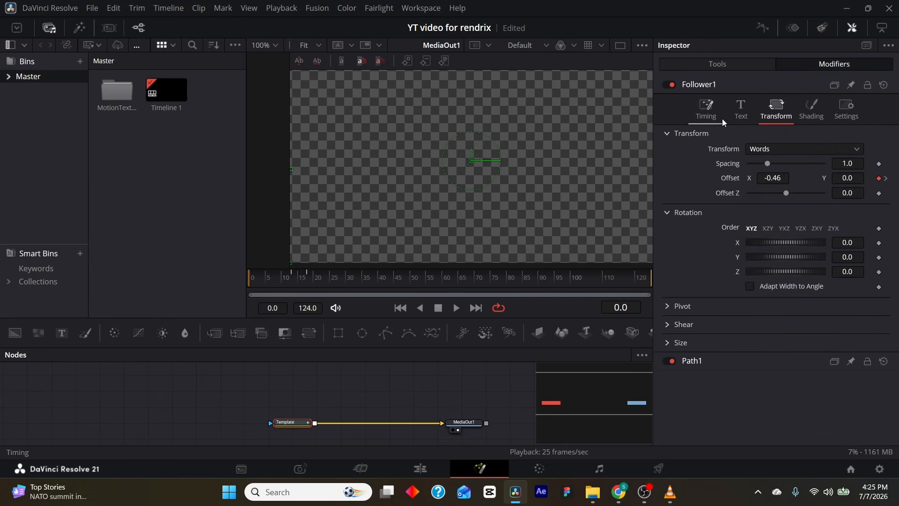
click(766, 29)
click(345, 385)
scroll(396, 393, down, 1)
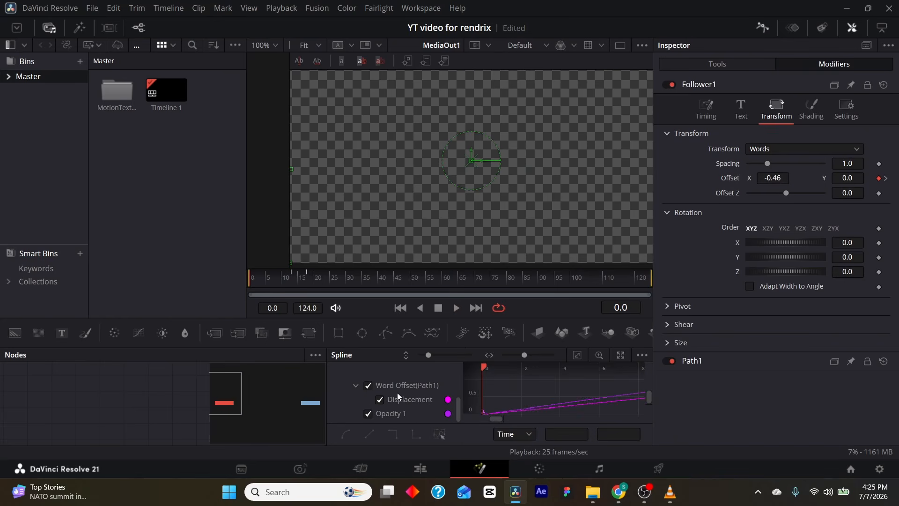
click(368, 413)
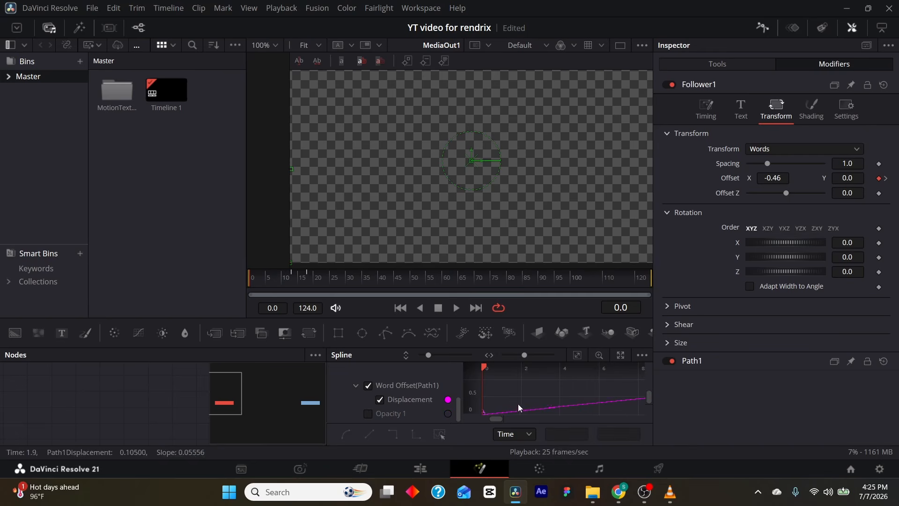
click(579, 360)
Step: Apply In Cubic easing to all keyframes of the word offset's displacement curve, and preview the eased movement from the start
key(ctrl+a)
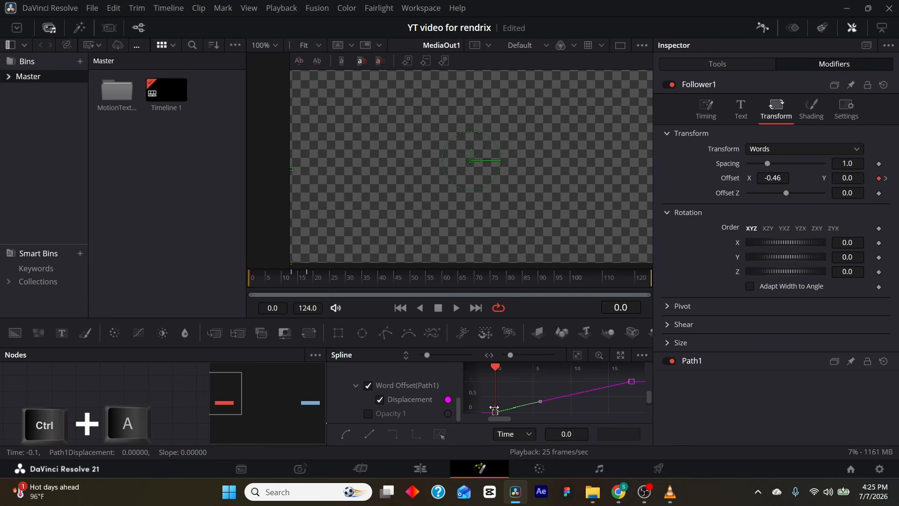
key(ctrl+a)
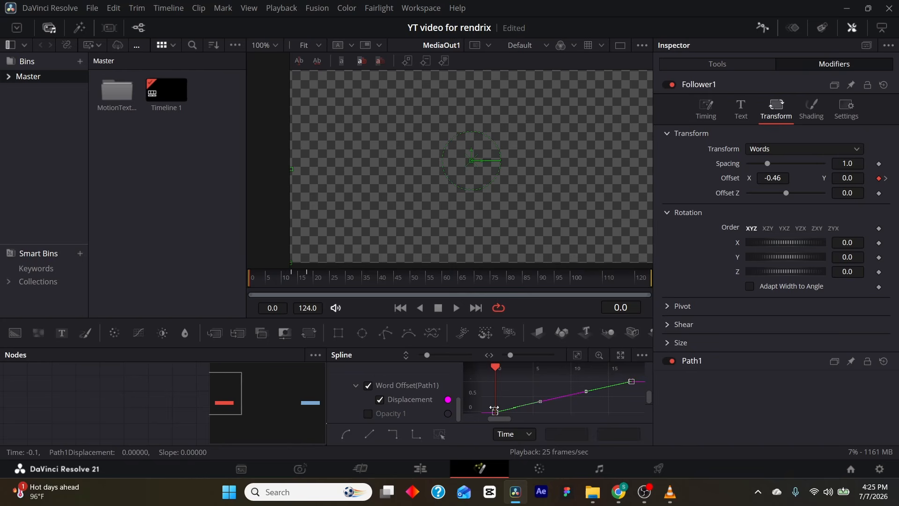
right_click(606, 387)
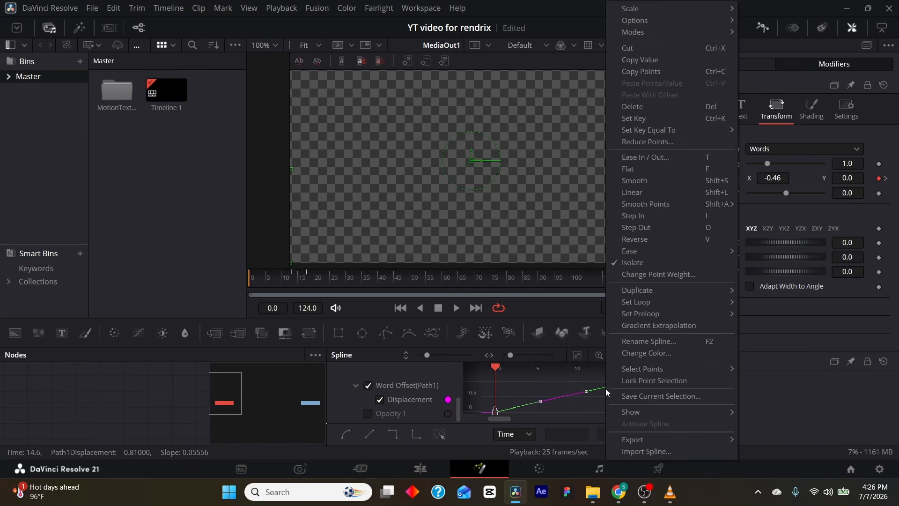
mouse_move(637, 251)
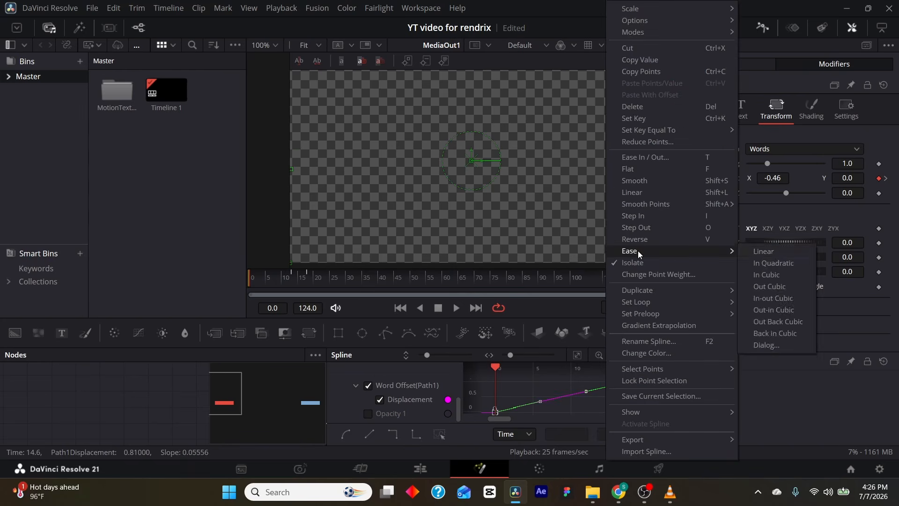
click(788, 278)
key(space)
drag(268, 281, 197, 280)
key(space)
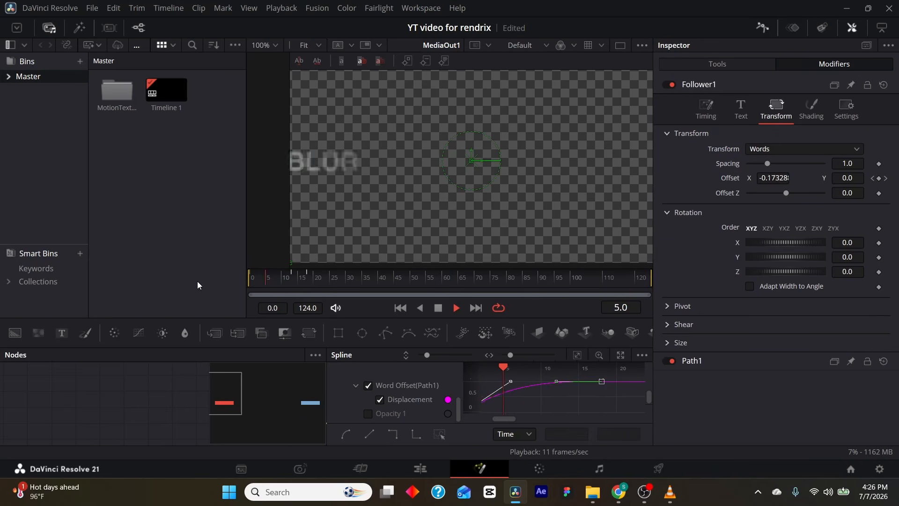
click(288, 276)
drag(288, 277, 165, 283)
Step: Show only the Follower's Opacity 1 curve fitted to the view, smooth its keyframes, and close the Spline editor
click(380, 400)
click(364, 415)
click(578, 355)
click(630, 382)
key(s)
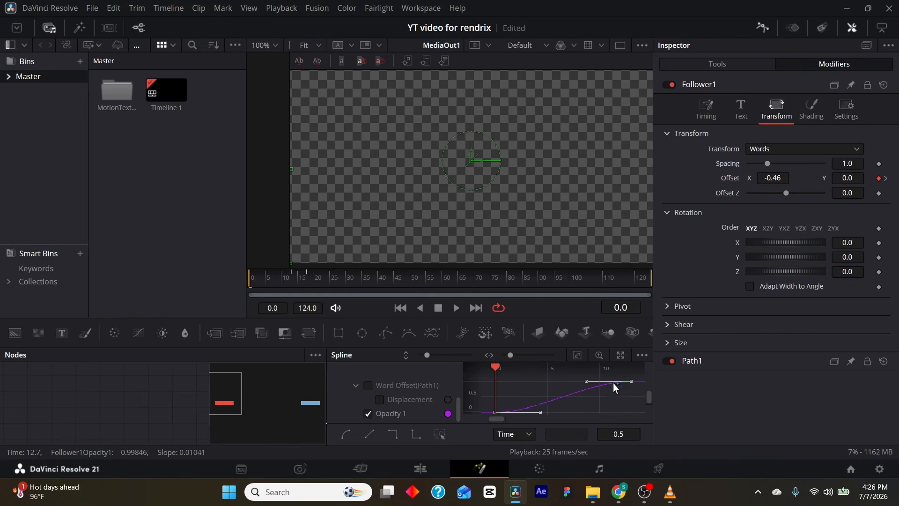
click(763, 31)
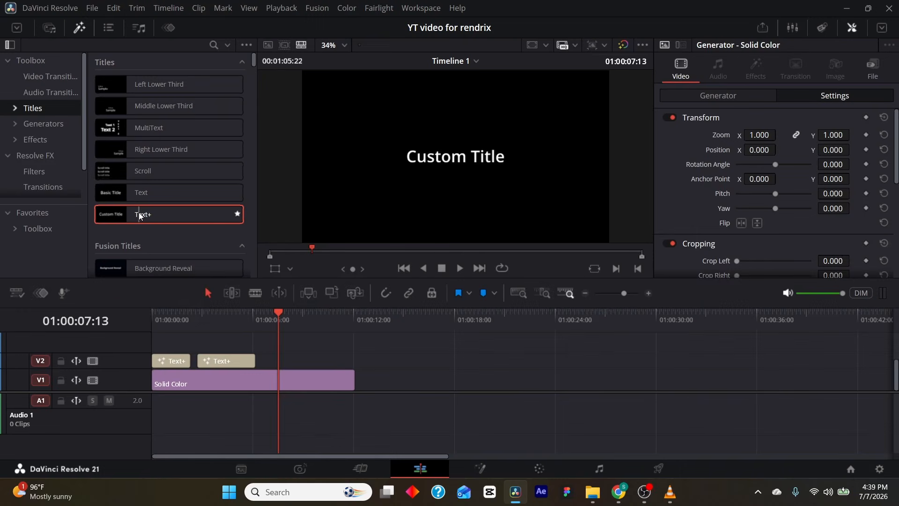
Step: Add a Text+ title on track V2 after the two existing ones, open it in Fusion and select its Template node
drag(139, 212, 300, 361)
key(shift+5)
click(248, 405)
Step: Replace the placeholder text of the new title with "rendrix is goated"
click(753, 187)
key(BackSpace)
key(BackSpace)
key(BackSpace)
key(BackSpace)
key(BackSpace)
key(BackSpace)
key(BackSpace)
key(ctrl+a)
text(rendrix is goated)
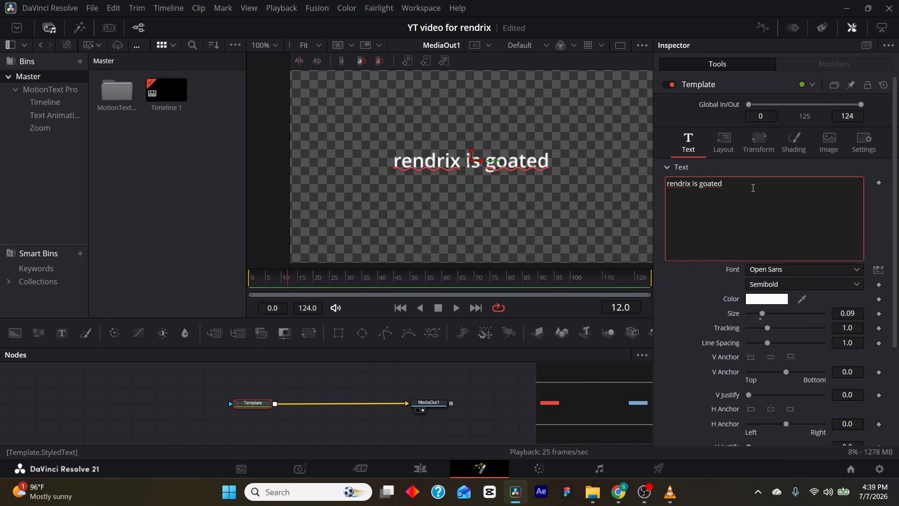
Step: Set the title's font to Helvetica Bold
click(764, 273)
scroll(780, 179, up, 10)
click(773, 115)
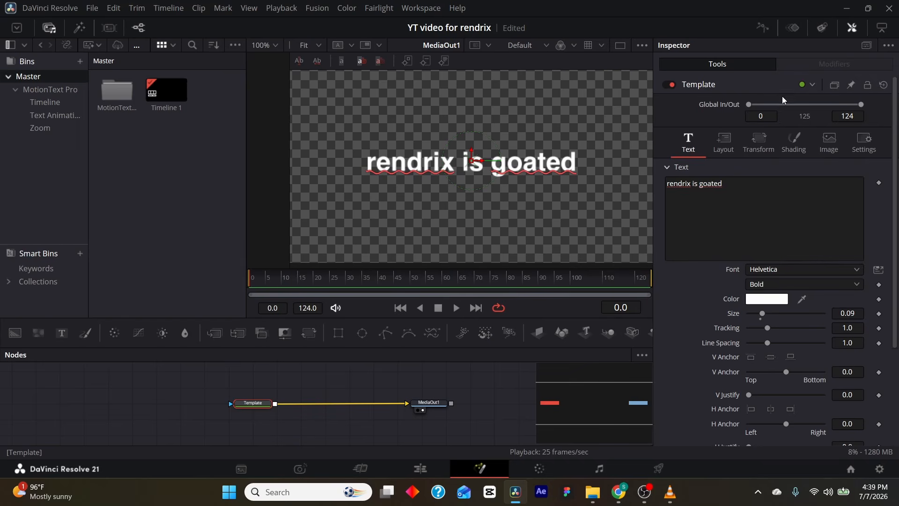
Step: Set the transform to Lines, keyframe its Y offset from -0.098 at frame 0 to 0 at frame 20, and preview it
click(763, 141)
click(801, 182)
click(766, 223)
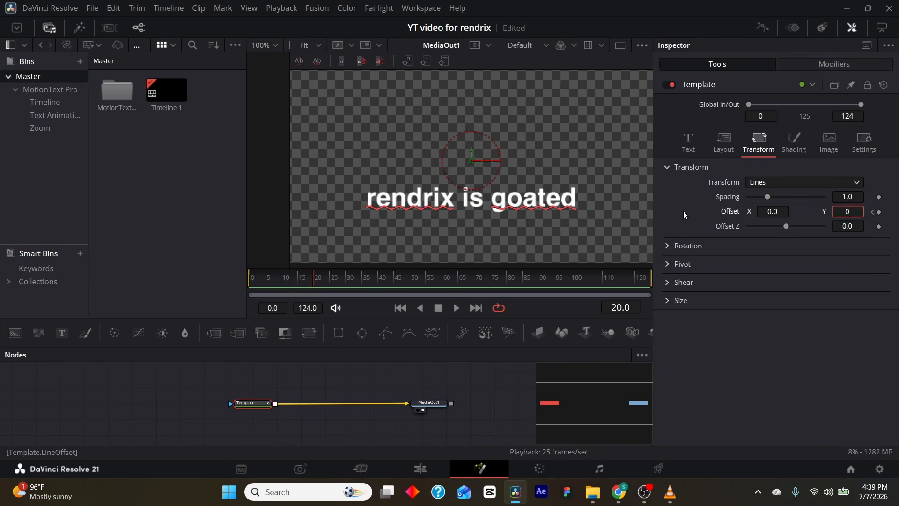
key(Return)
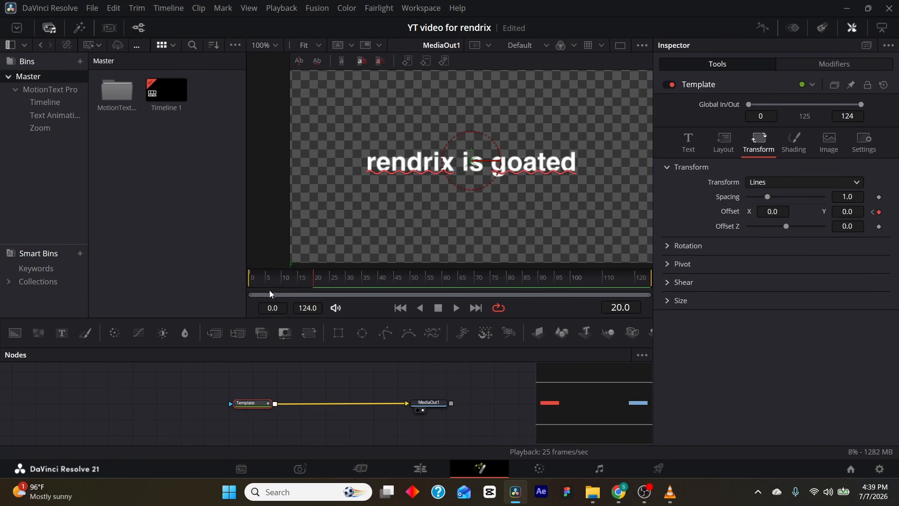
drag(268, 279, 216, 279)
key(space)
click(307, 276)
drag(307, 274, 251, 277)
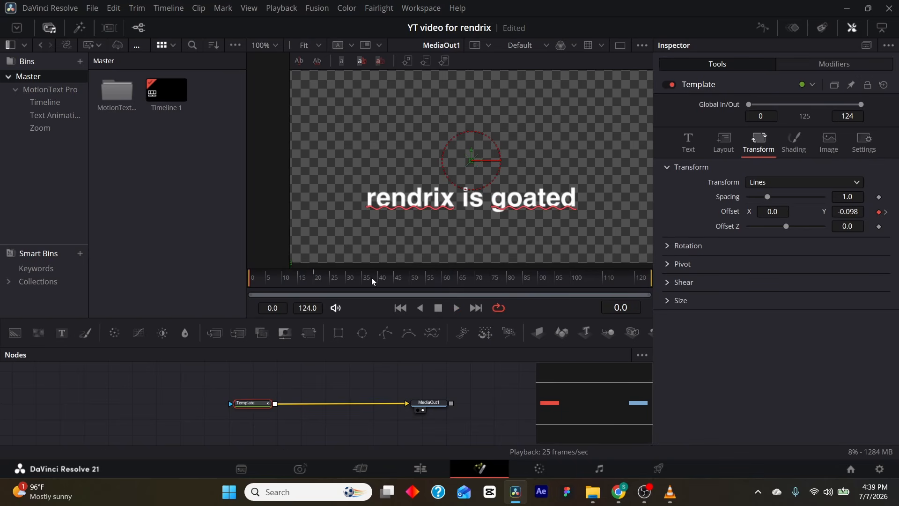
Step: Keyframe the white fill's opacity from 0 at frame 0 to 1.0 at frame 16, and play the fade
click(794, 141)
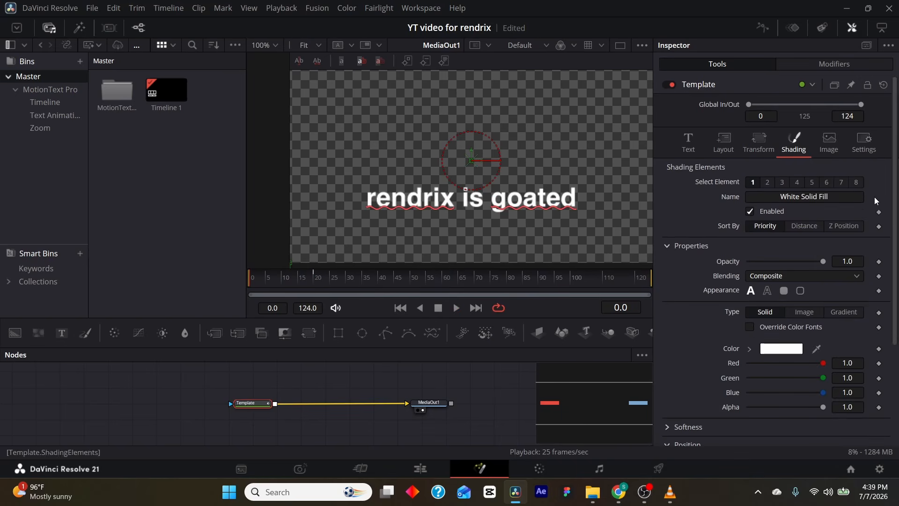
click(880, 262)
drag(280, 281, 296, 279)
key(space)
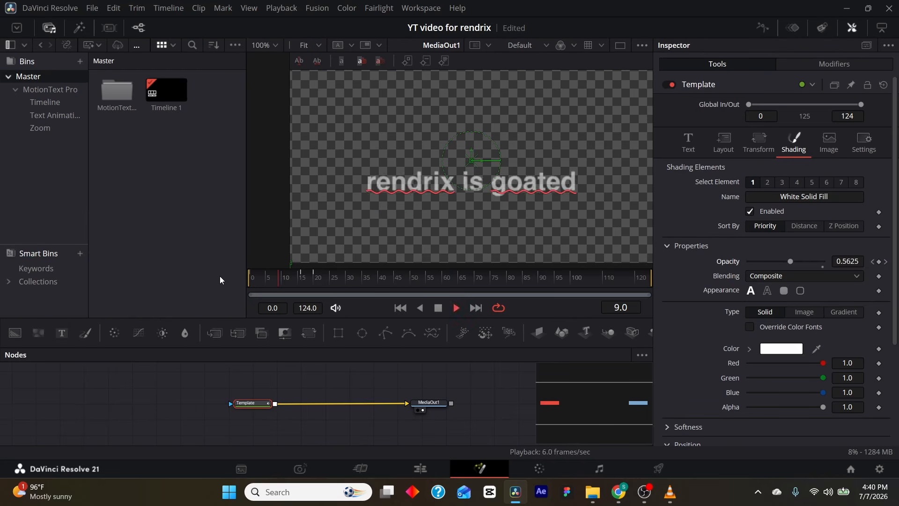
key(space)
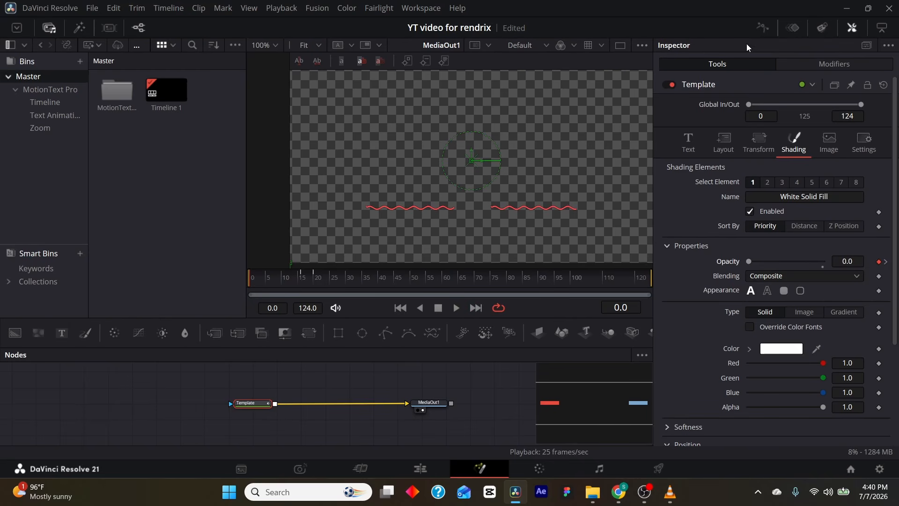
Step: Open the Spline editor and display only the Template's line offset displacement curve, hiding Opacity 1
click(768, 29)
click(334, 386)
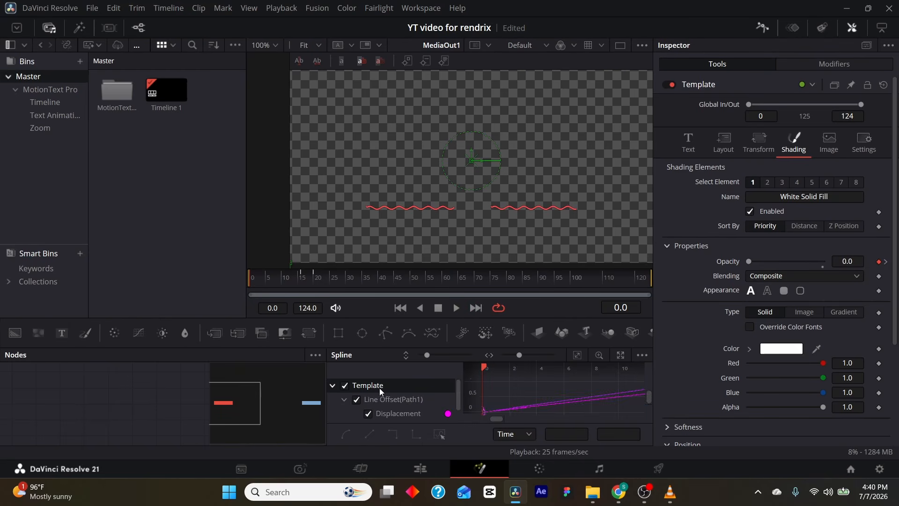
scroll(405, 388, down, 1)
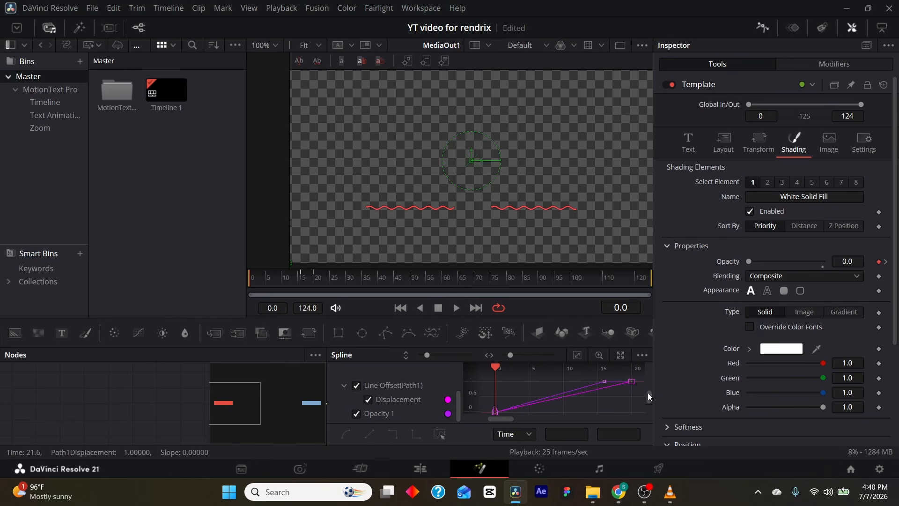
click(357, 413)
Step: Apply In Cubic easing to all keyframes of the line offset's displacement curve, and play the result
key(ctrl+a)
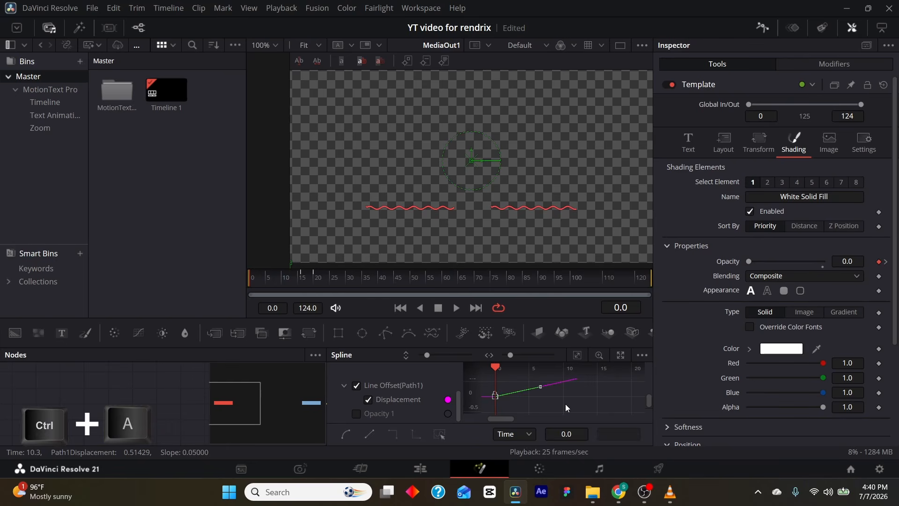
right_click(596, 389)
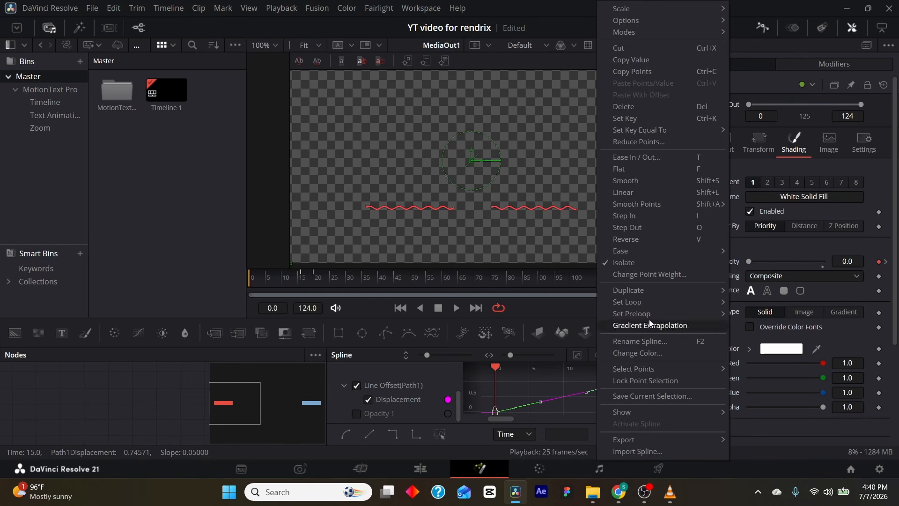
mouse_move(622, 251)
click(768, 275)
key(space)
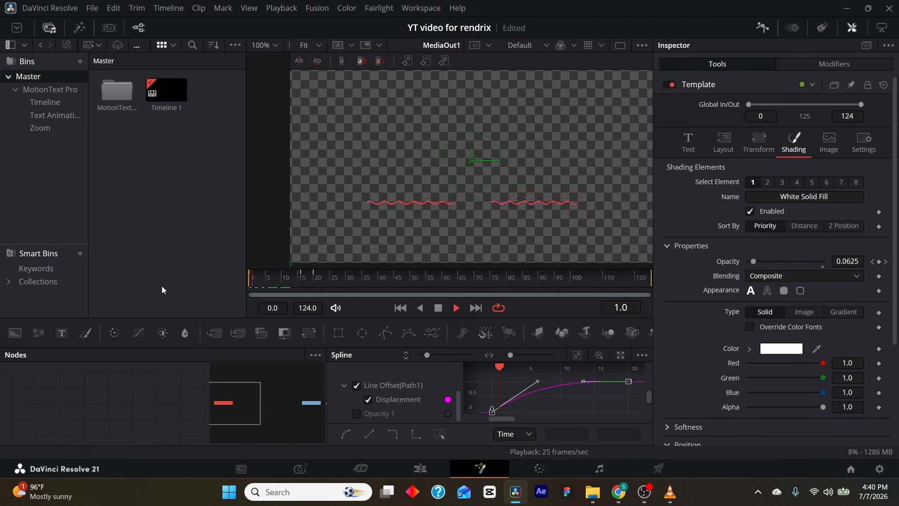
key(space)
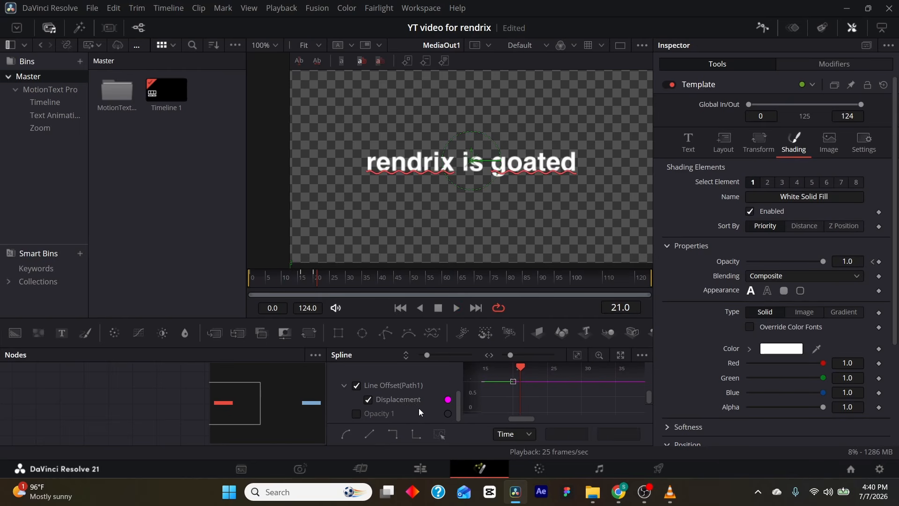
Step: Display only the Template's Opacity 1 curve fitted to the view, and smooth all its keyframes
click(367, 401)
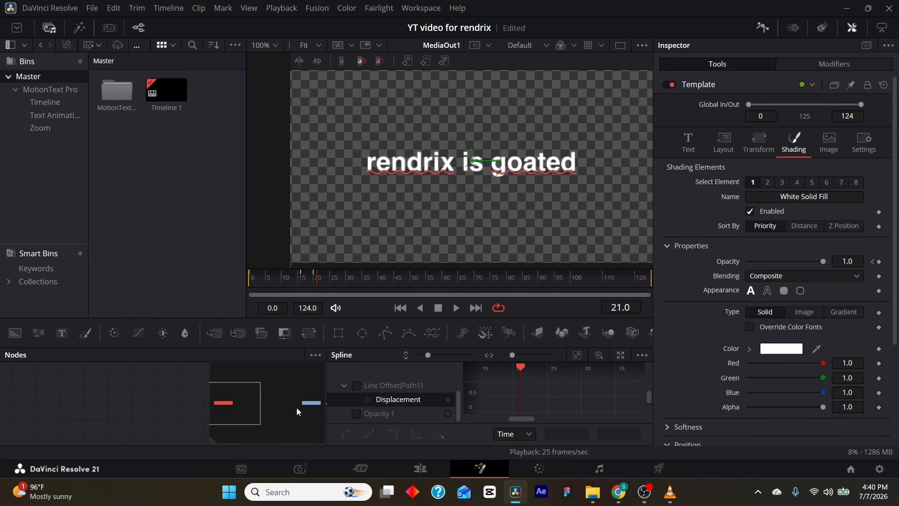
click(357, 413)
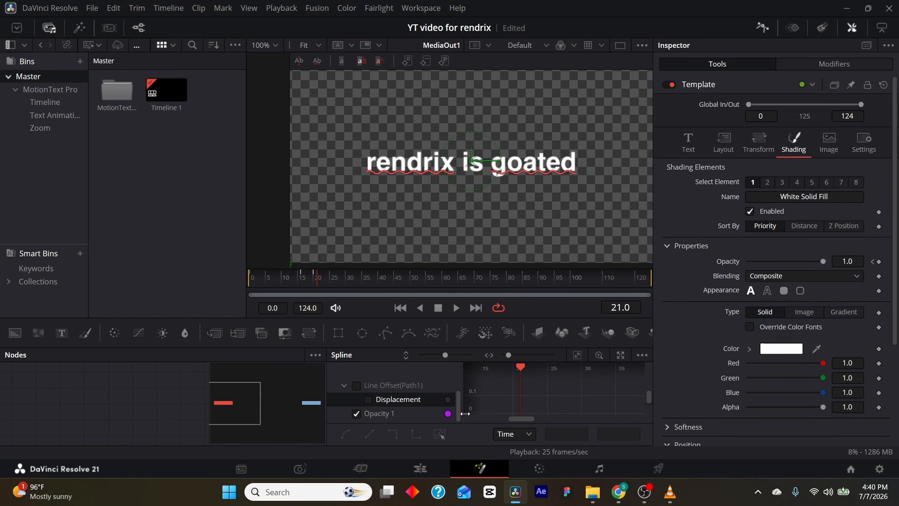
click(577, 354)
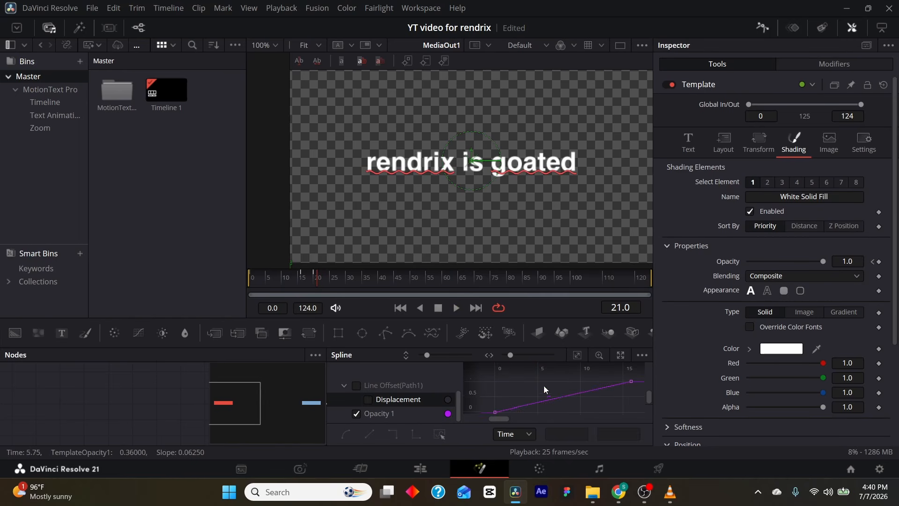
click(631, 382)
key(ctrl+a)
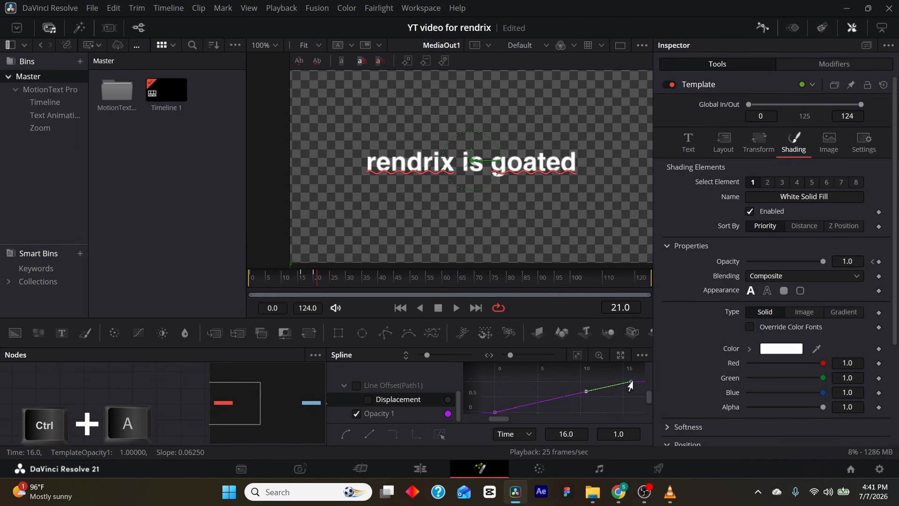
key(s)
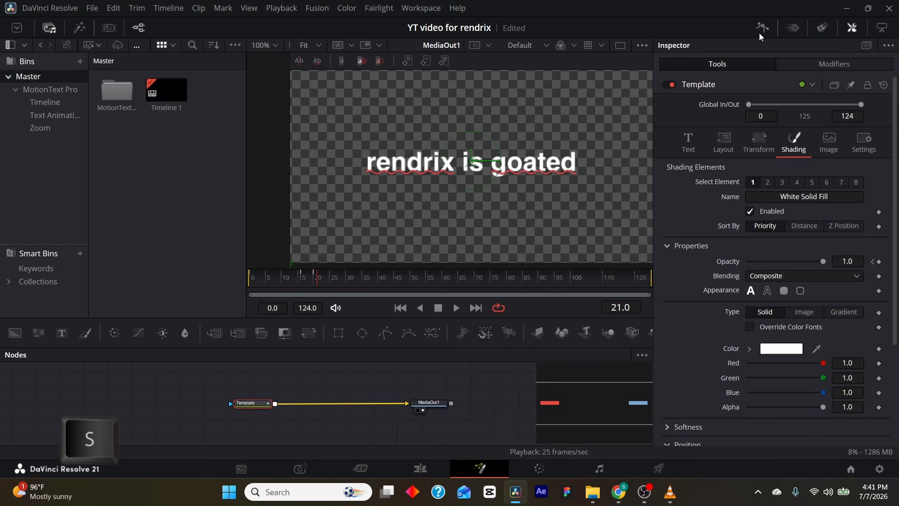